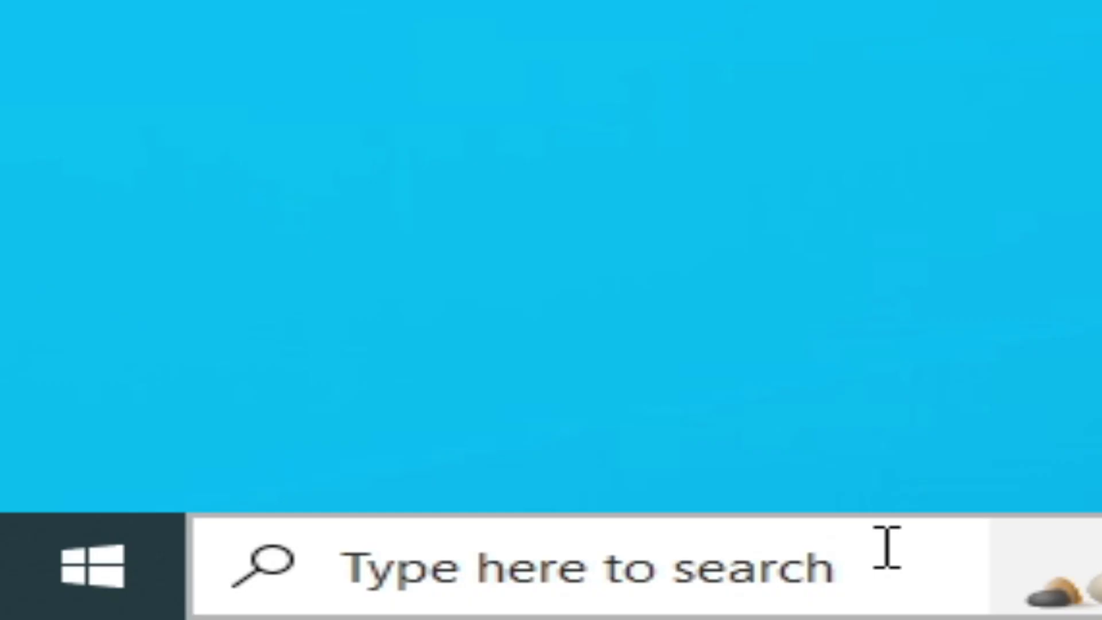
Search Windows for 'regedit' and bring up the Registry Editor result's launch options
left_click(201, 605)
type("r")
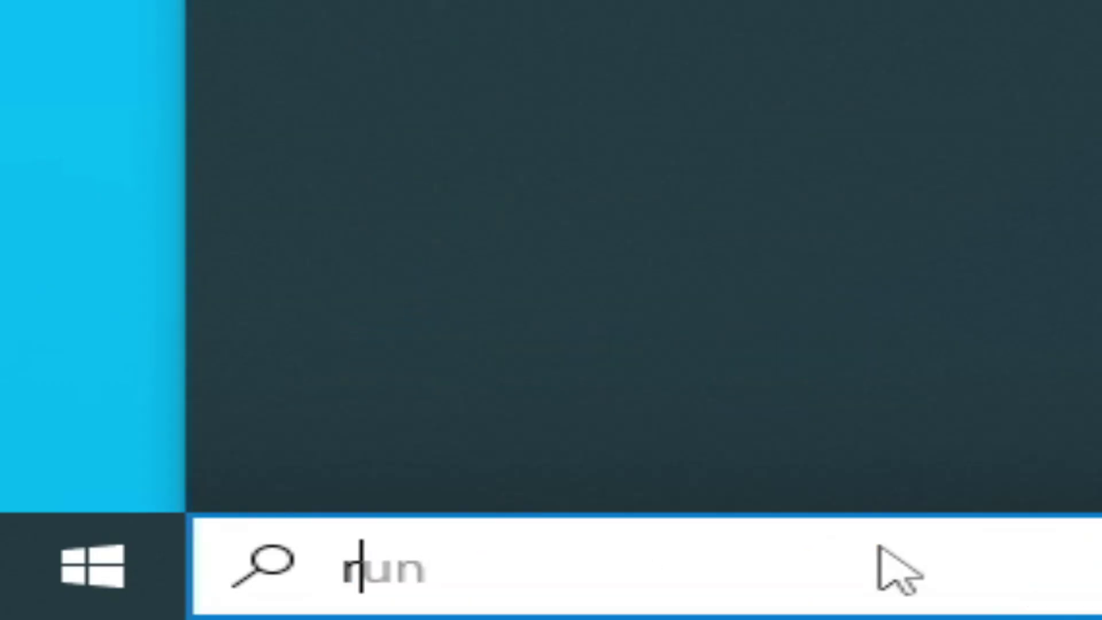
type("eged")
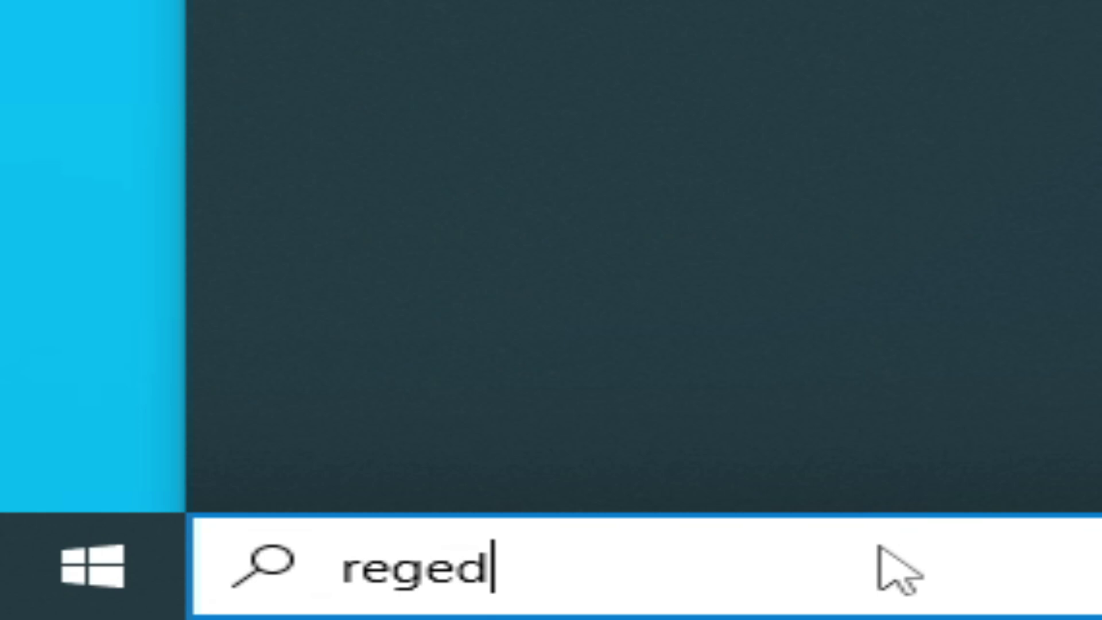
type("it")
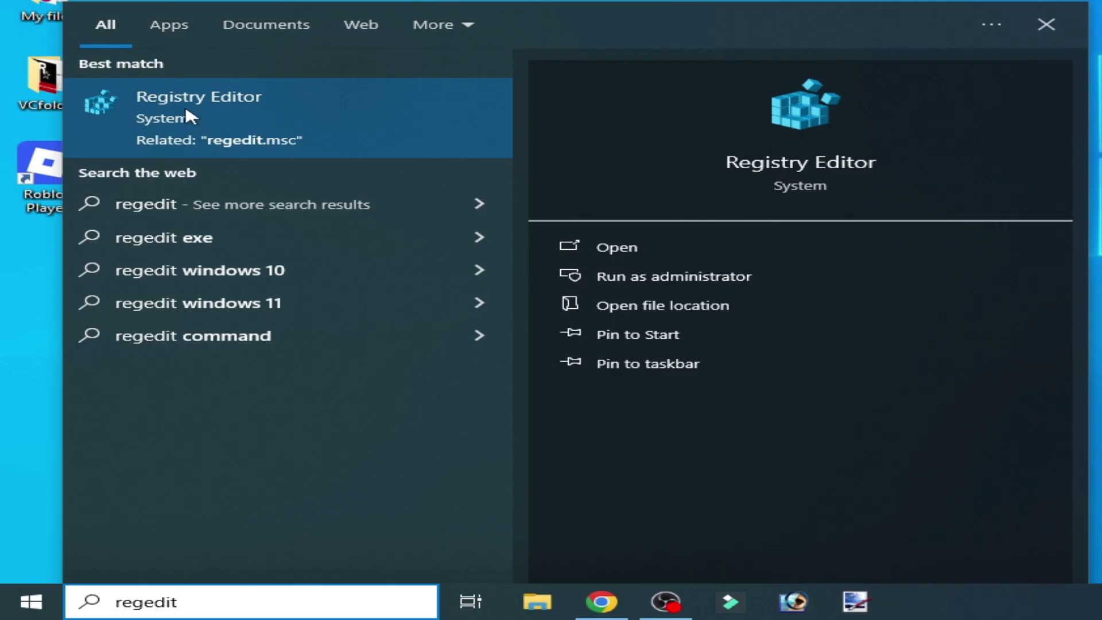
right_click(187, 112)
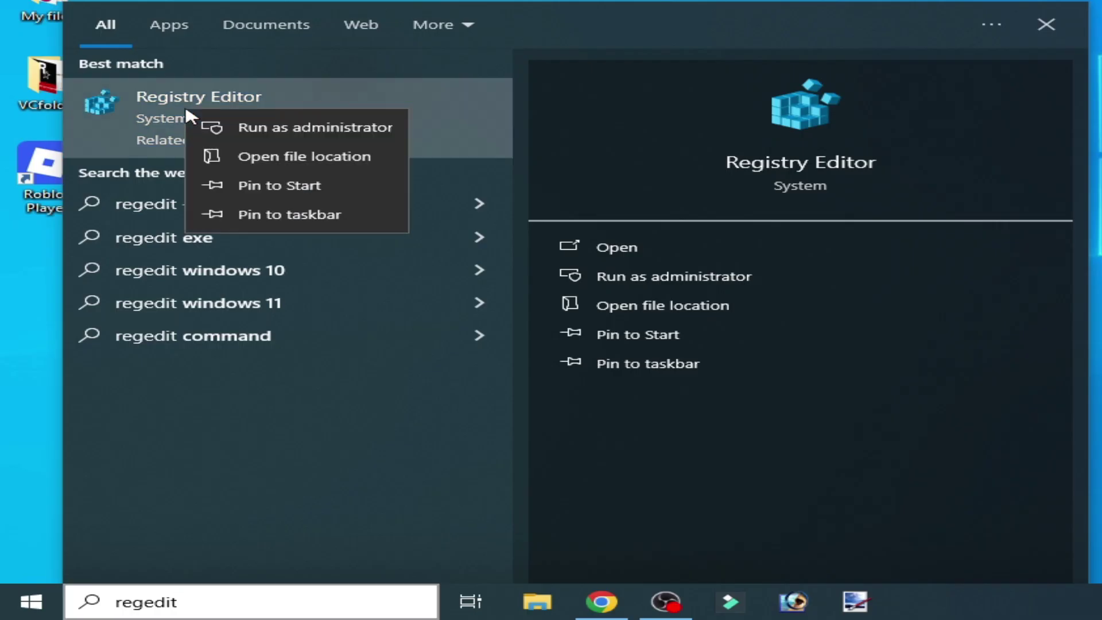
Run Registry Editor as administrator and expand HKEY_CURRENT_USER\Software
left_click(246, 127)
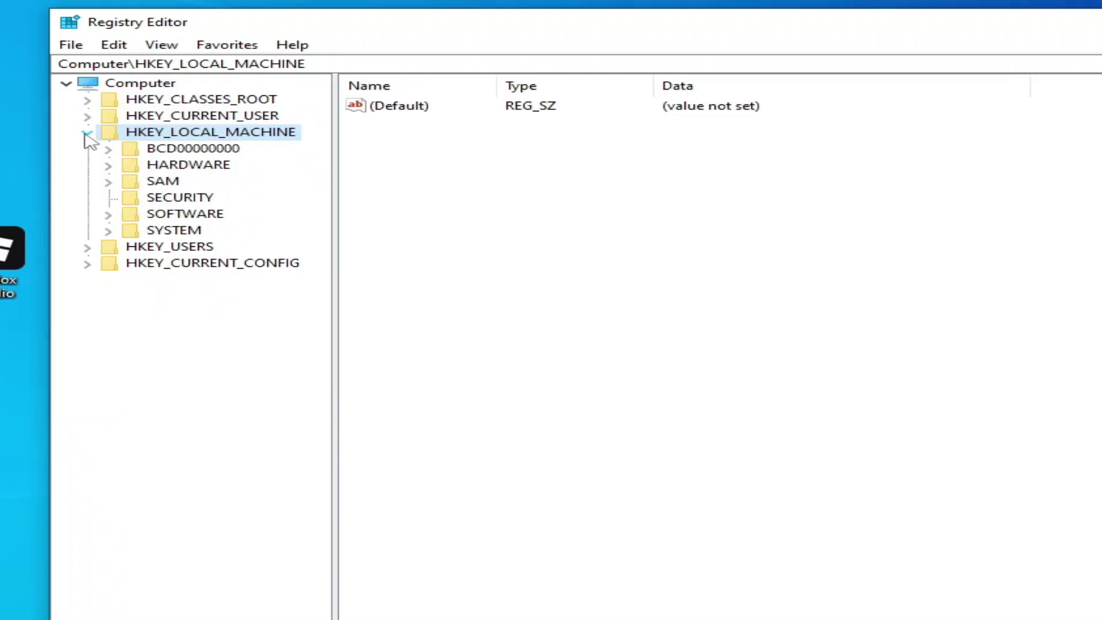
left_click(87, 133)
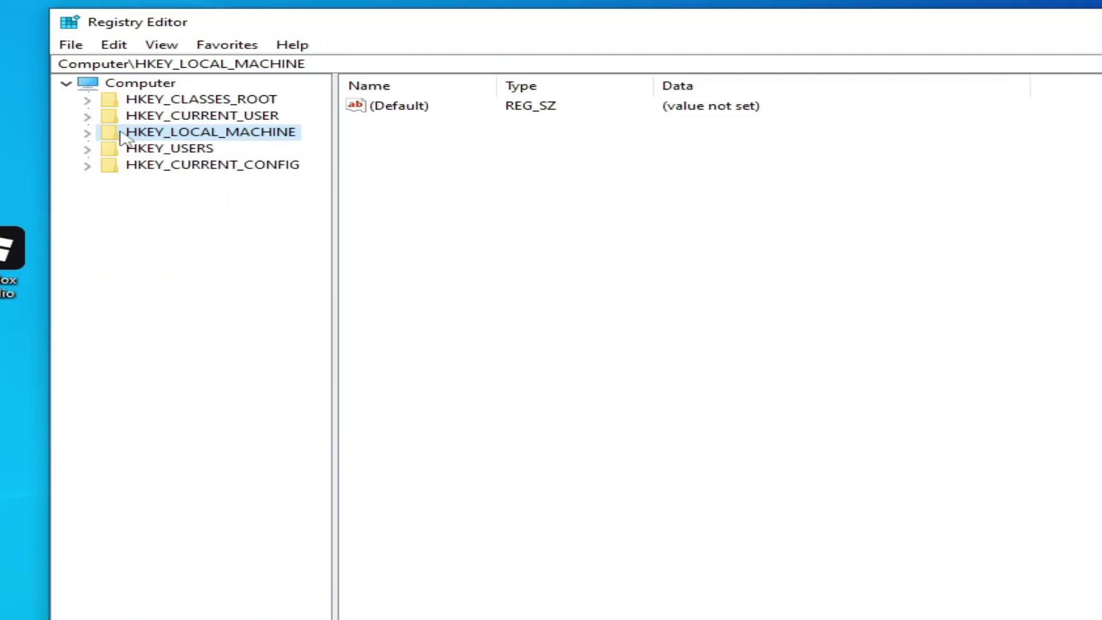
left_click(87, 117)
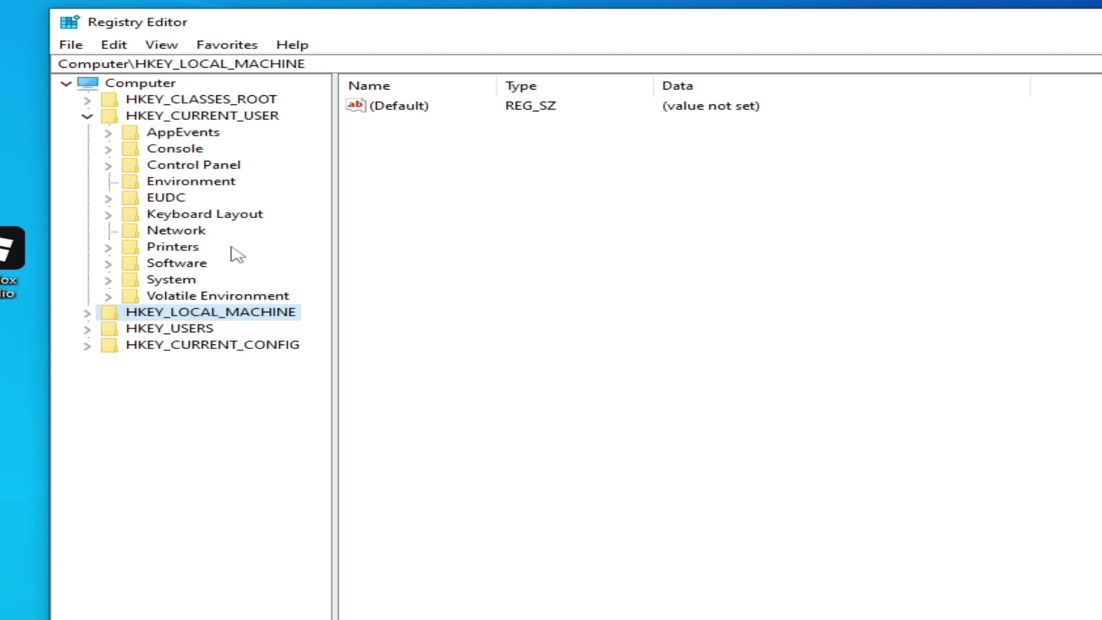
left_click(108, 264)
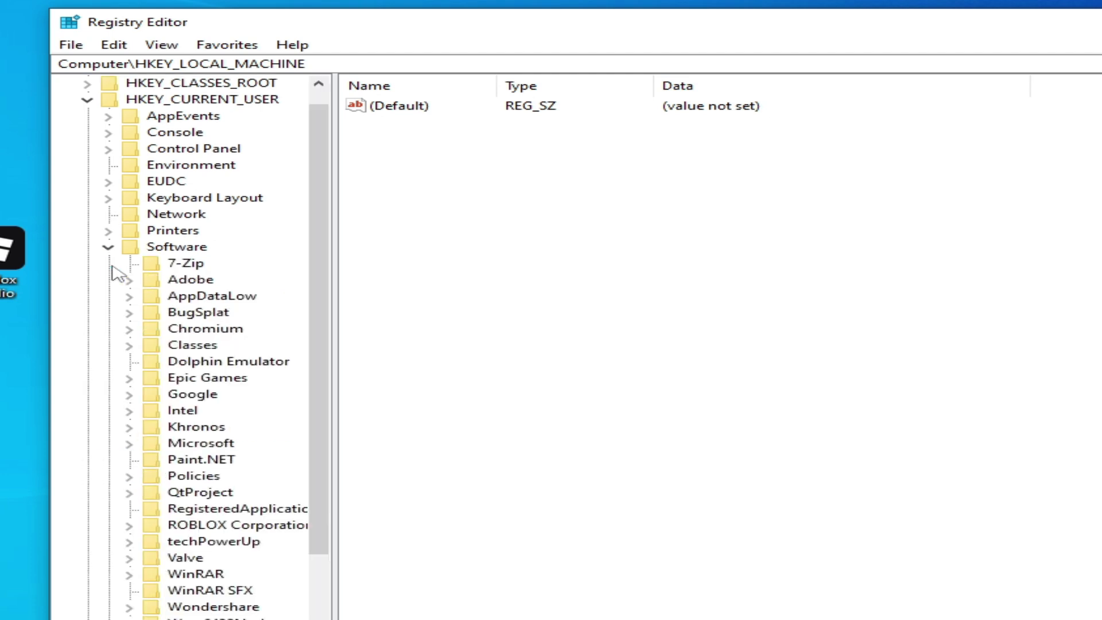
scroll(330, 269, "down", 2)
scroll(332, 299, "down", 1)
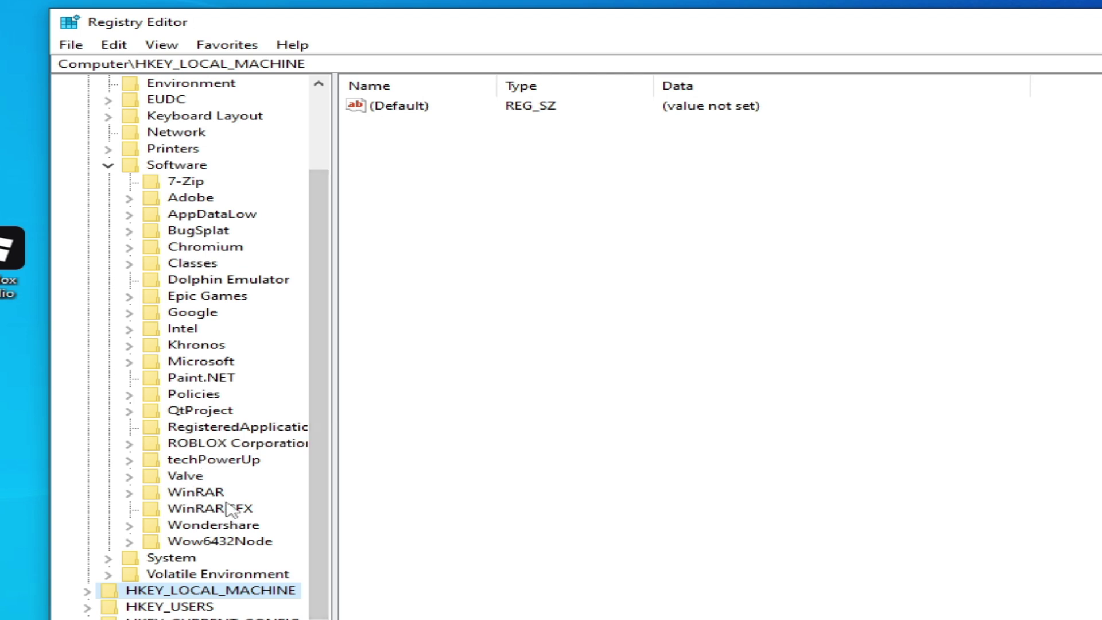
Delete the ROBLOX Corporation key under HKEY_CURRENT_USER\Software
left_click(214, 444)
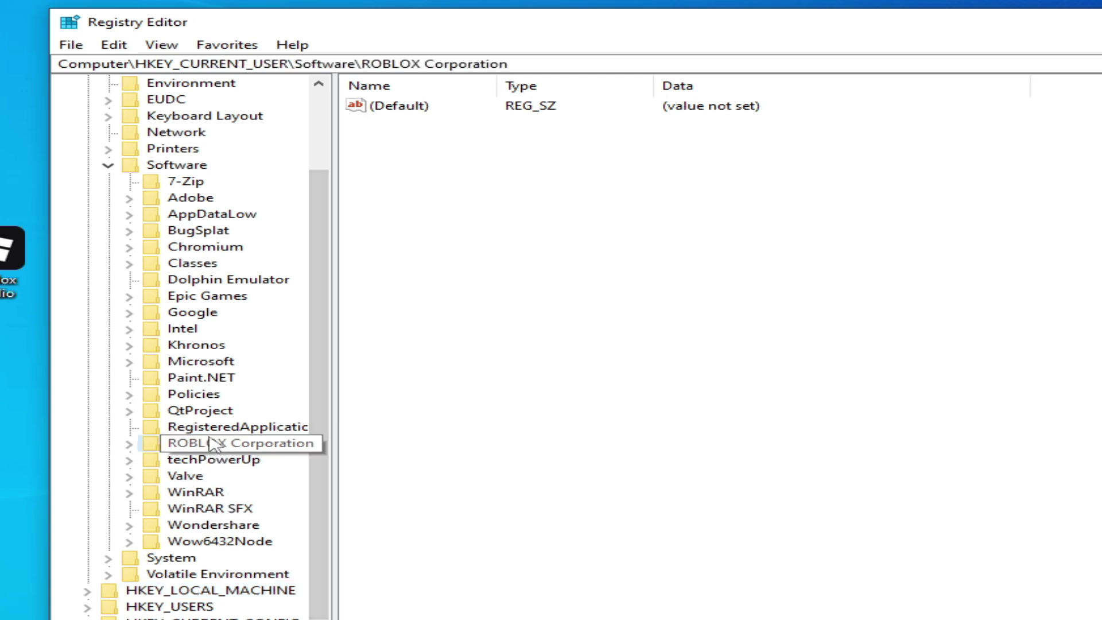
right_click(209, 443)
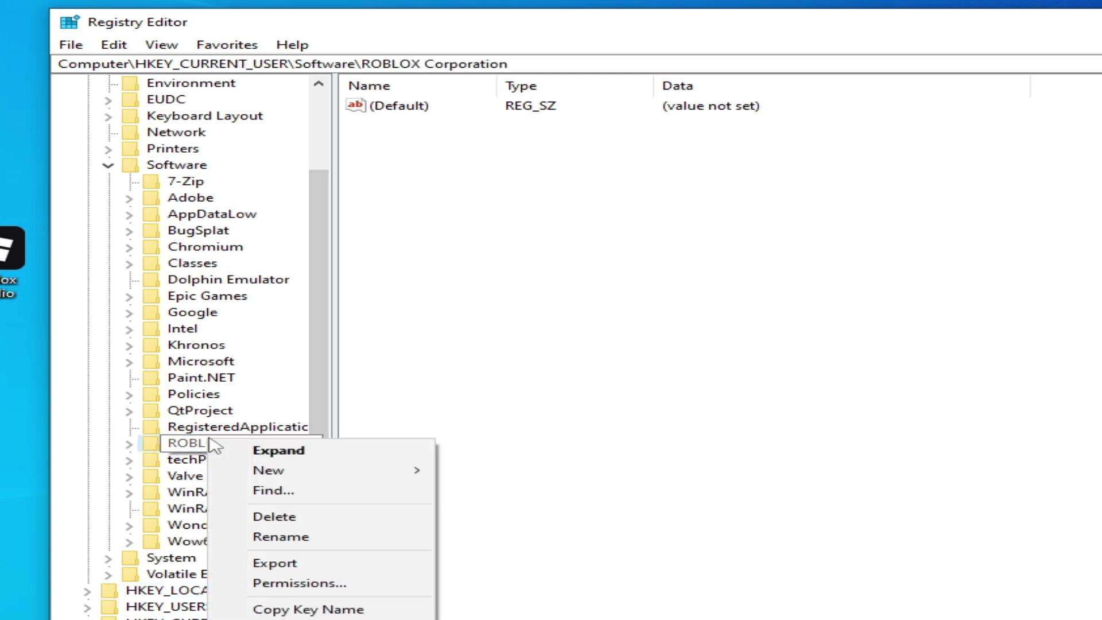
left_click(257, 519)
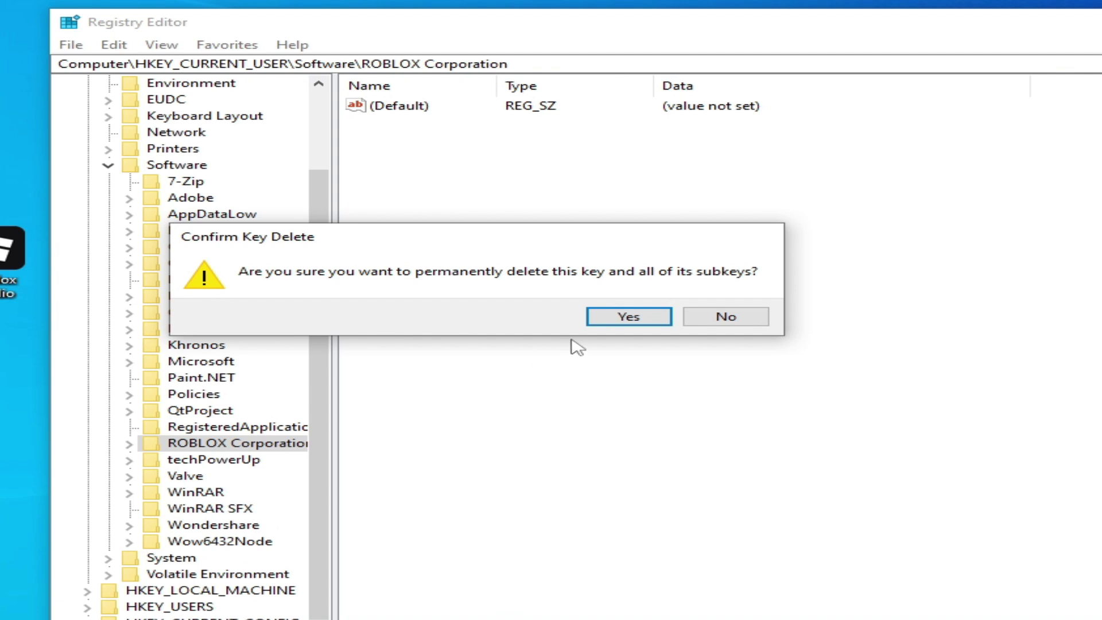
left_click(623, 317)
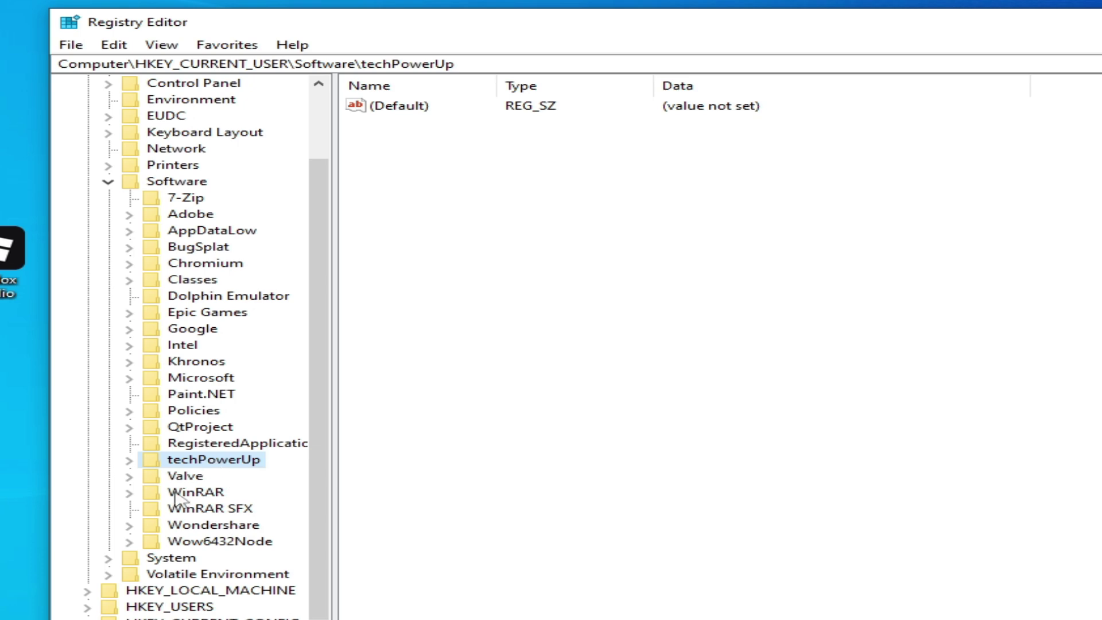
Collapse HKEY_CURRENT_USER and expand HKEY_CLASSES_ROOT to list its subkeys
left_click(117, 185)
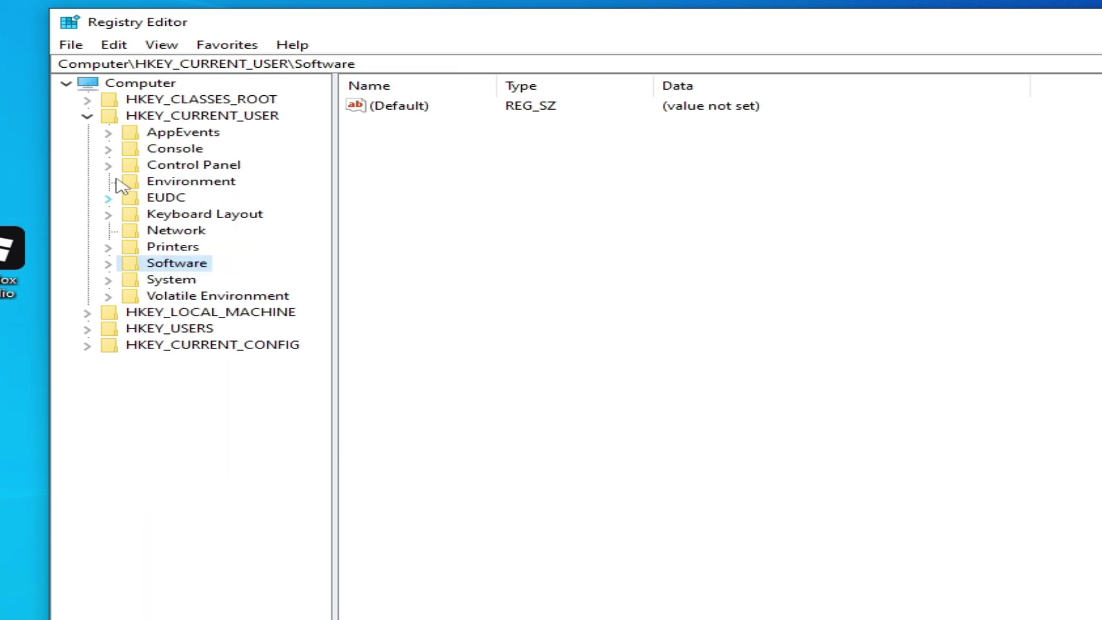
left_click(88, 116)
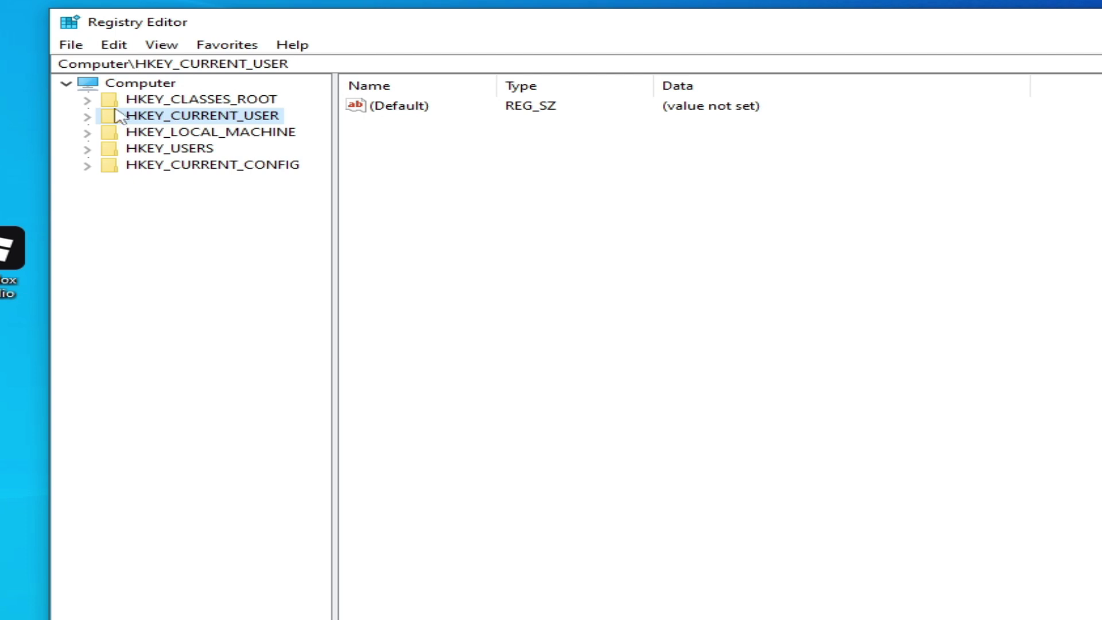
left_click(88, 100)
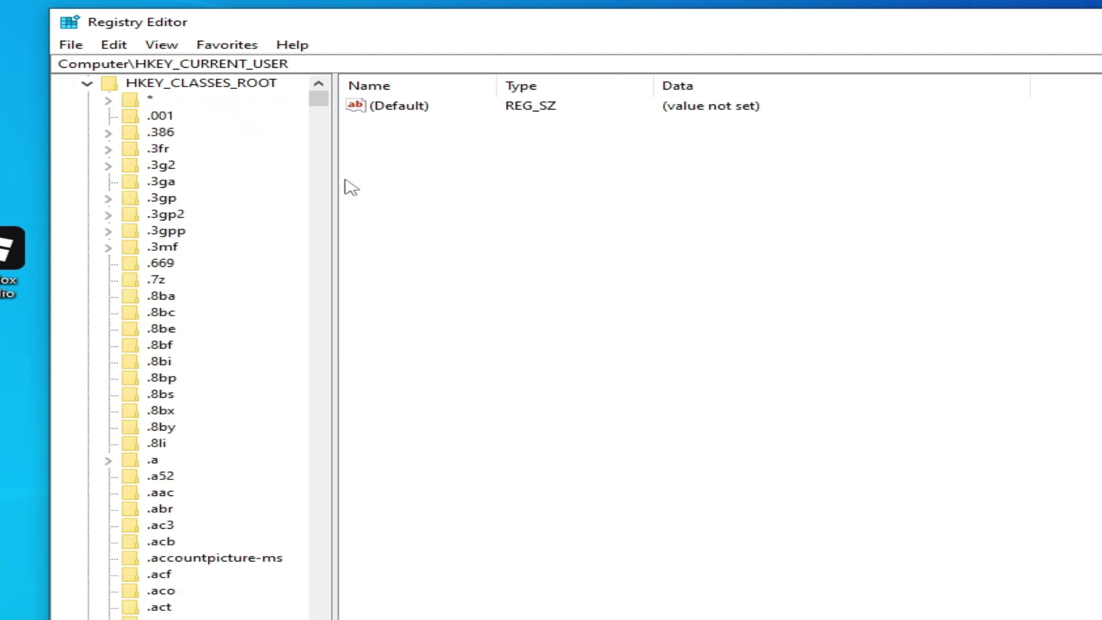
mouse_move(327, 102)
left_mouse_down()
mouse_move(337, 239)
mouse_move(320, 313)
mouse_move(321, 451)
mouse_move(321, 86)
left_mouse_up()
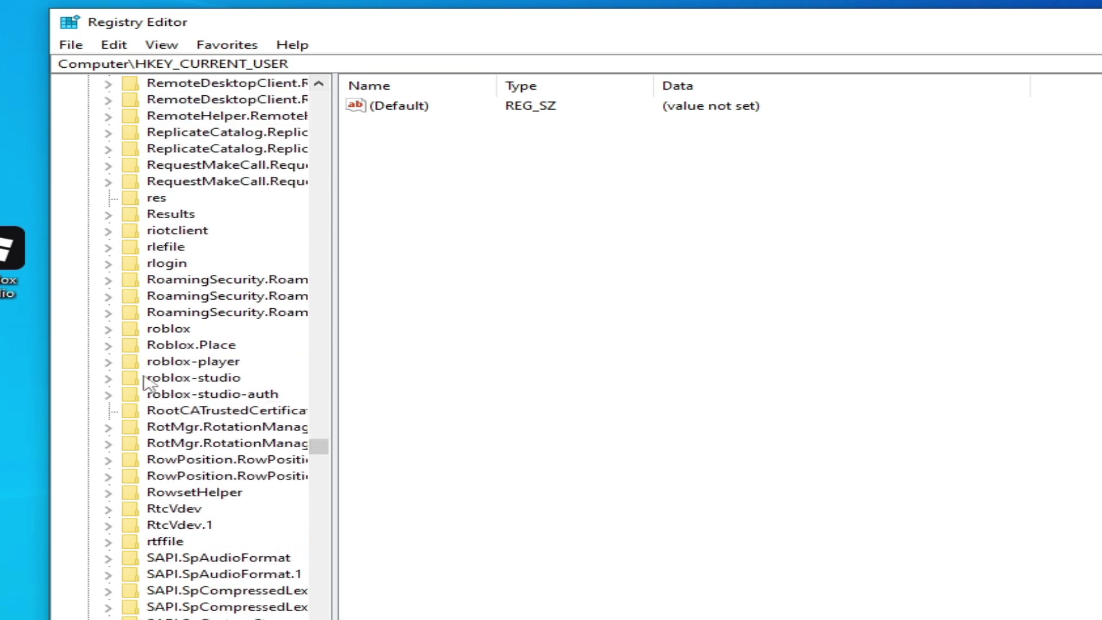
Delete the roblox and Roblox.Place keys from HKEY_CLASSES_ROOT
right_click(169, 332)
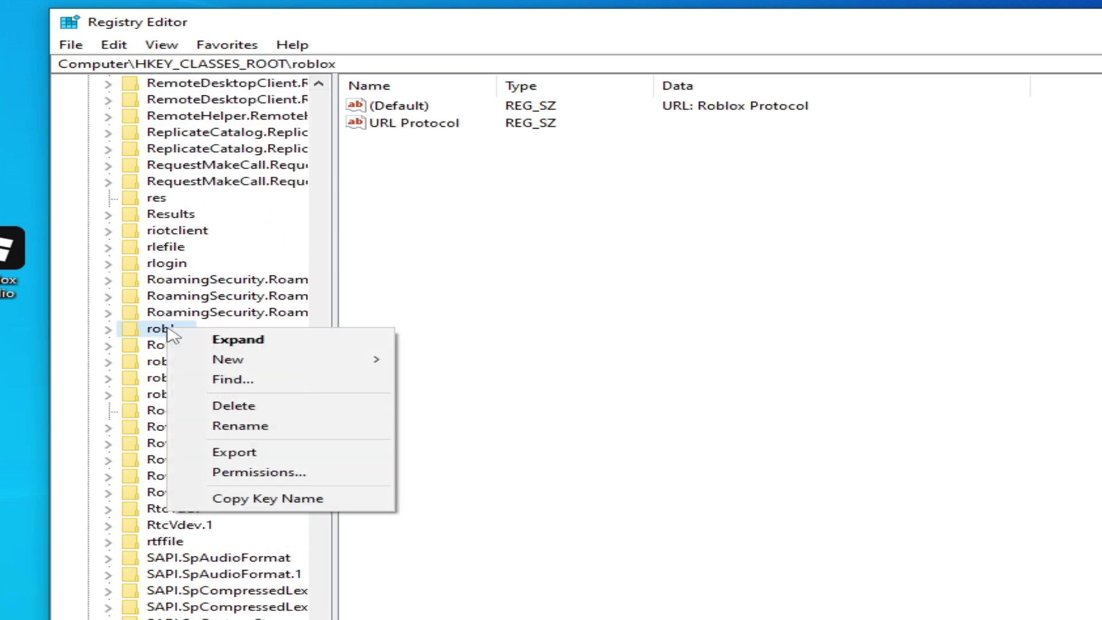
left_click(223, 406)
left_click(609, 322)
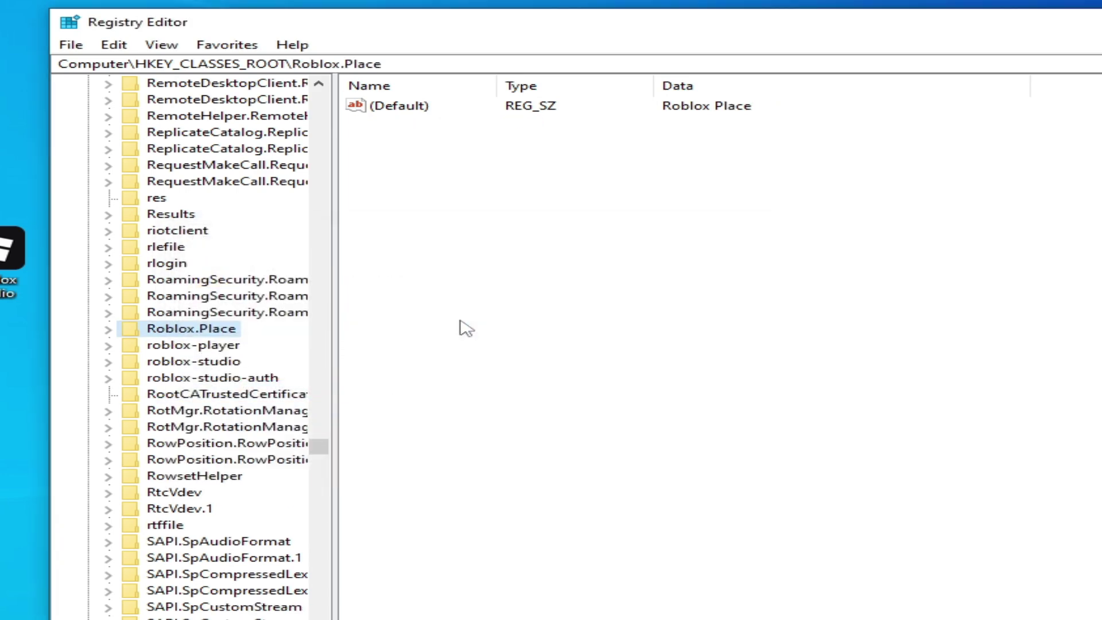
right_click(211, 332)
left_click(276, 409)
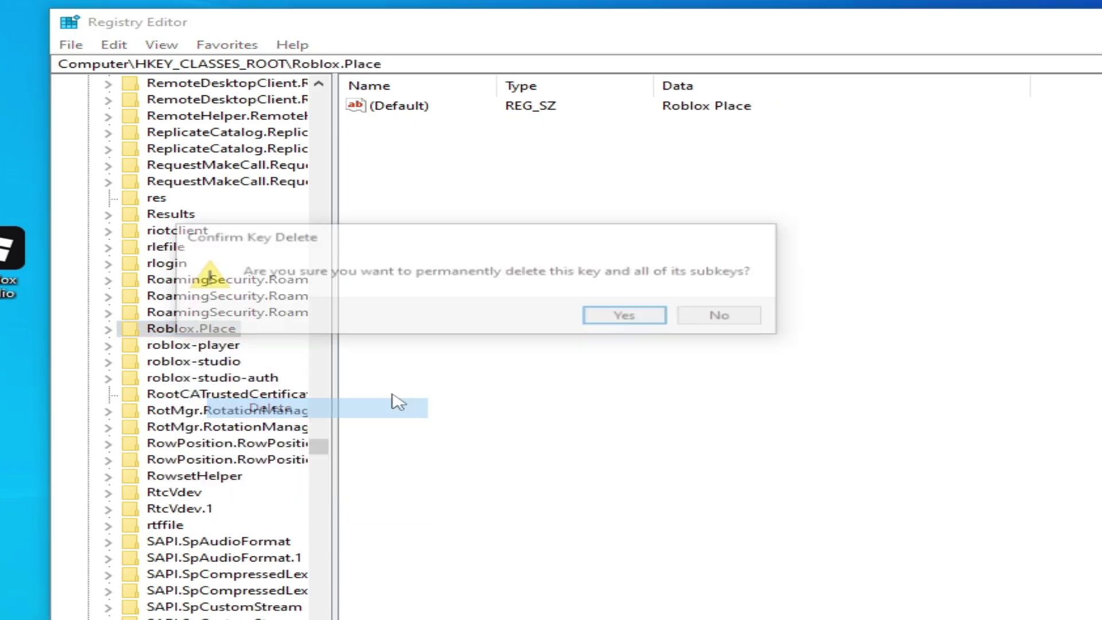
left_click(643, 318)
Delete the roblox-player, roblox-studio and roblox-studio-auth keys from HKEY_CLASSES_ROOT
right_click(185, 330)
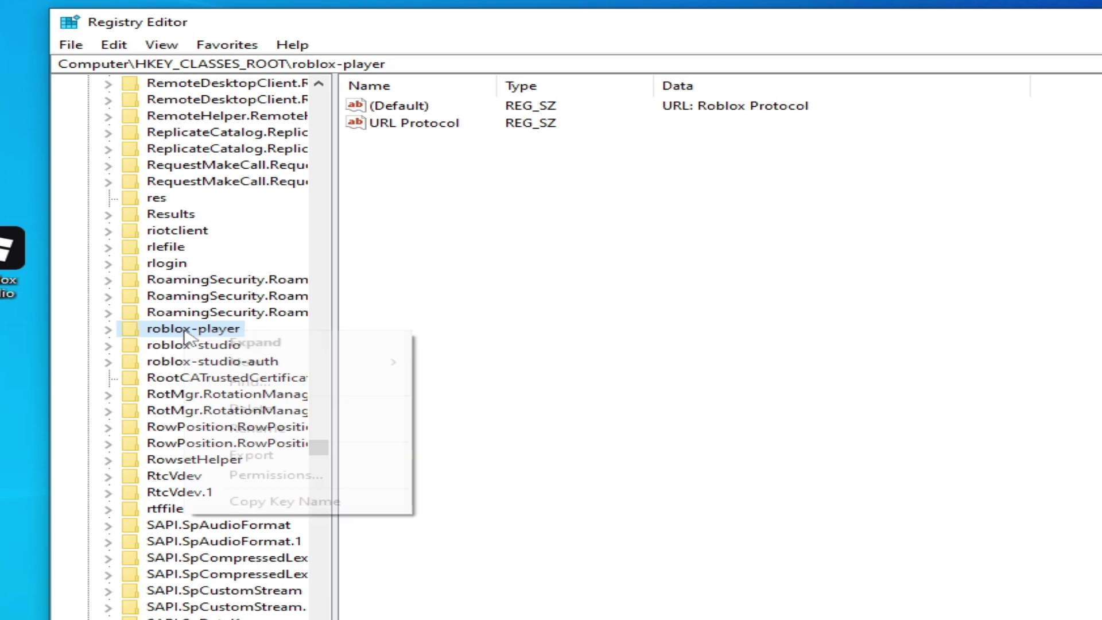
left_click(247, 409)
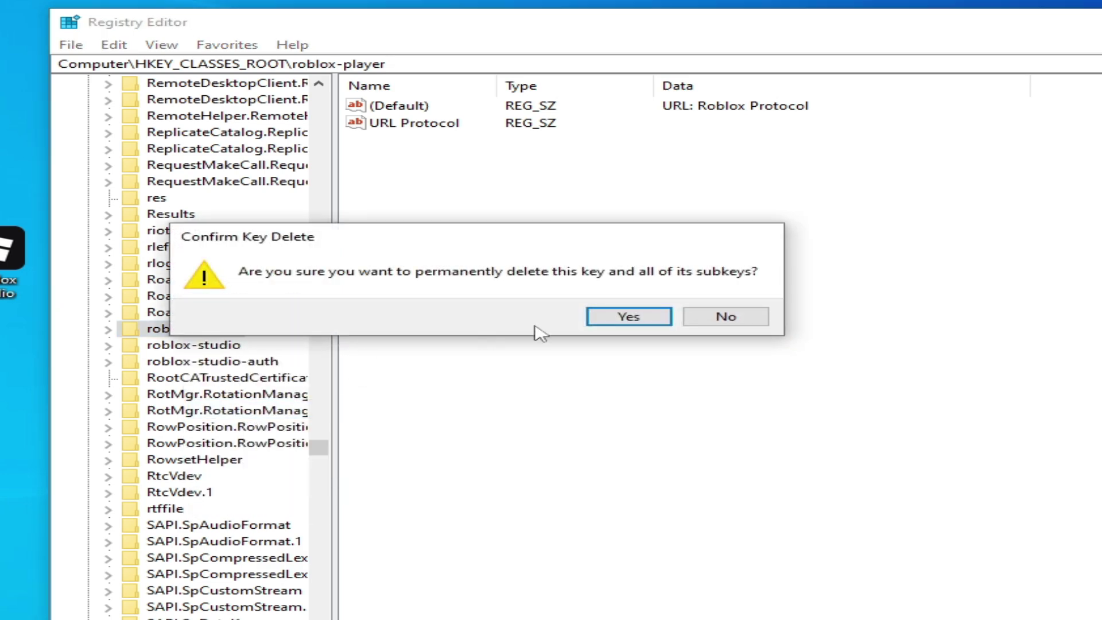
left_click(607, 317)
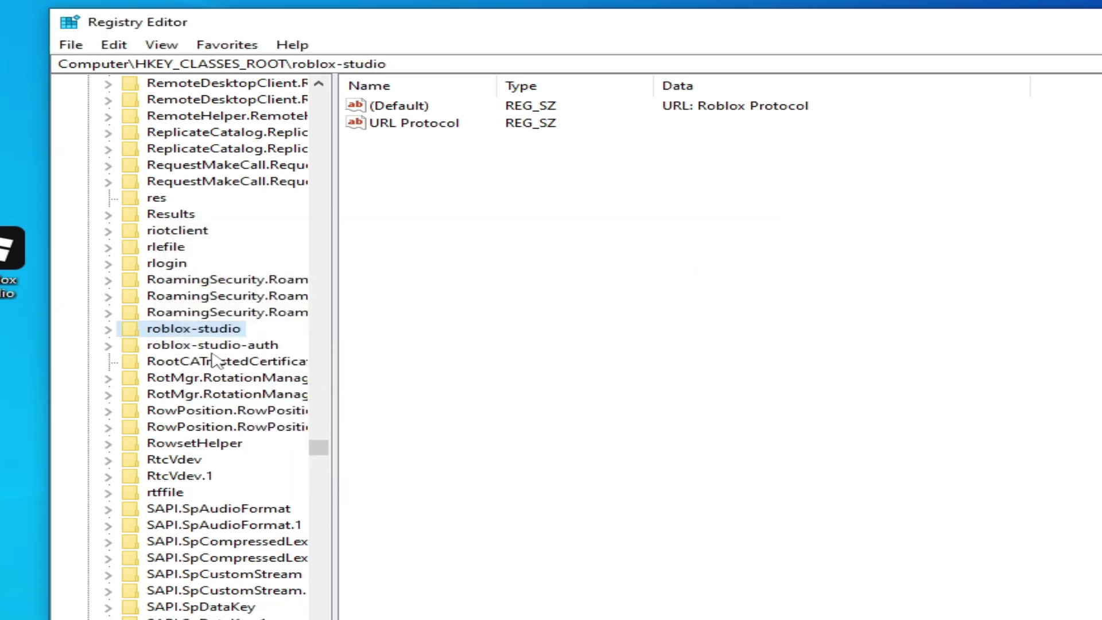
right_click(190, 336)
left_click(253, 409)
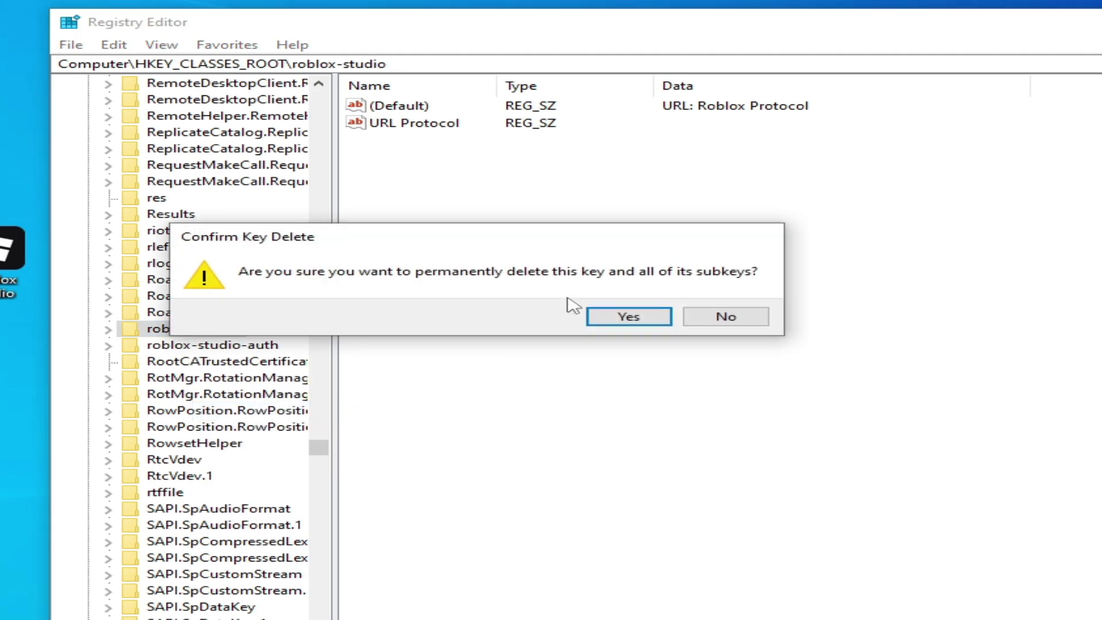
left_click(613, 317)
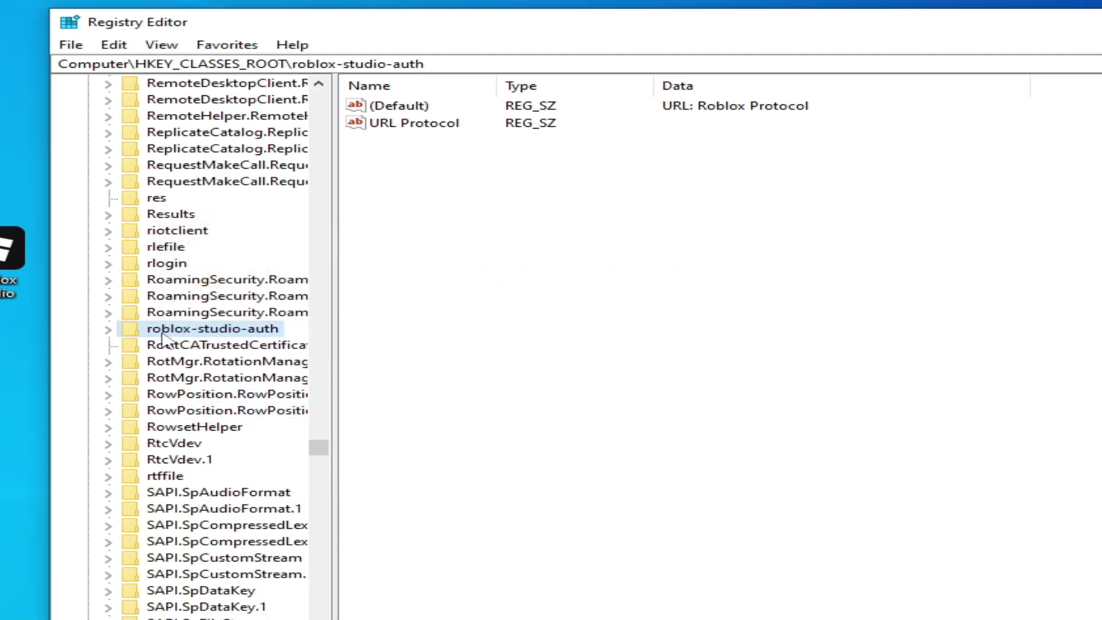
right_click(190, 335)
left_click(252, 409)
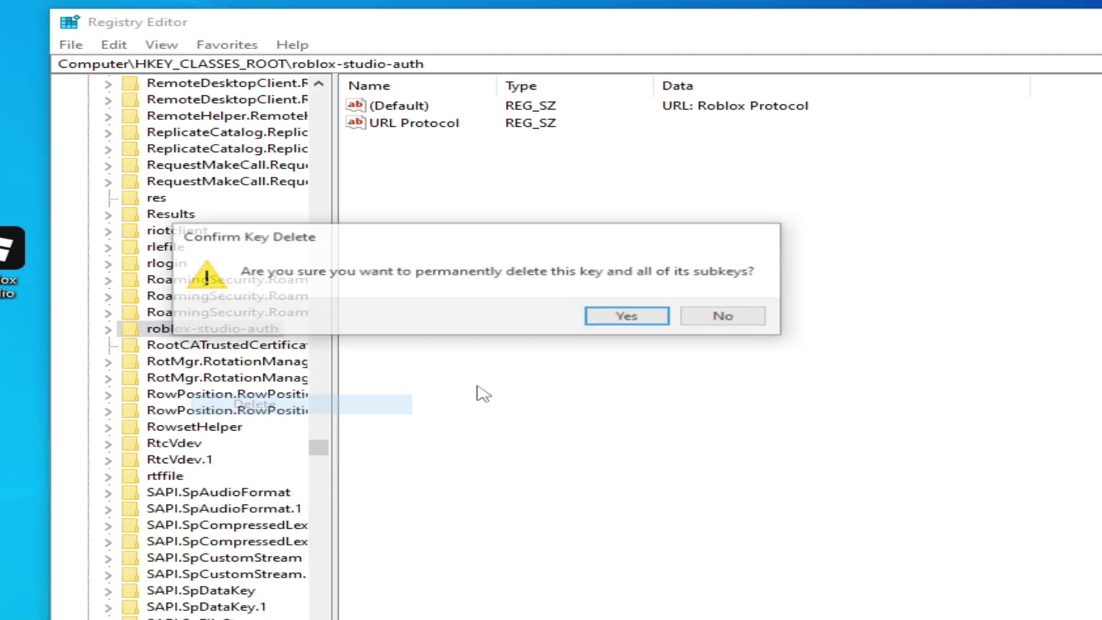
left_click(630, 317)
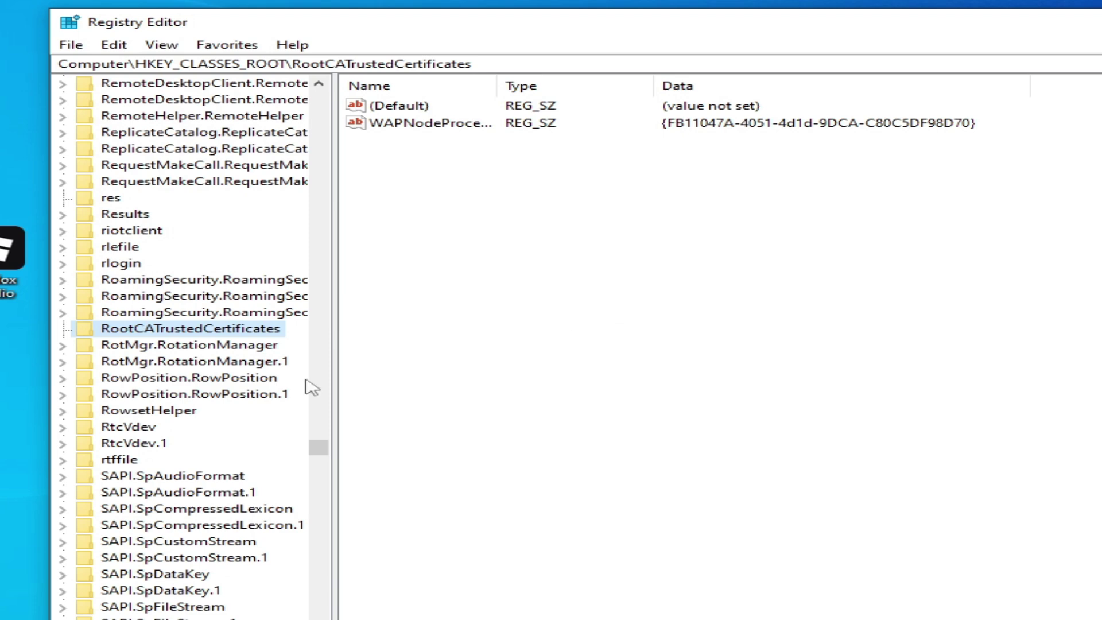
left_click_drag(322, 450, 317, 95)
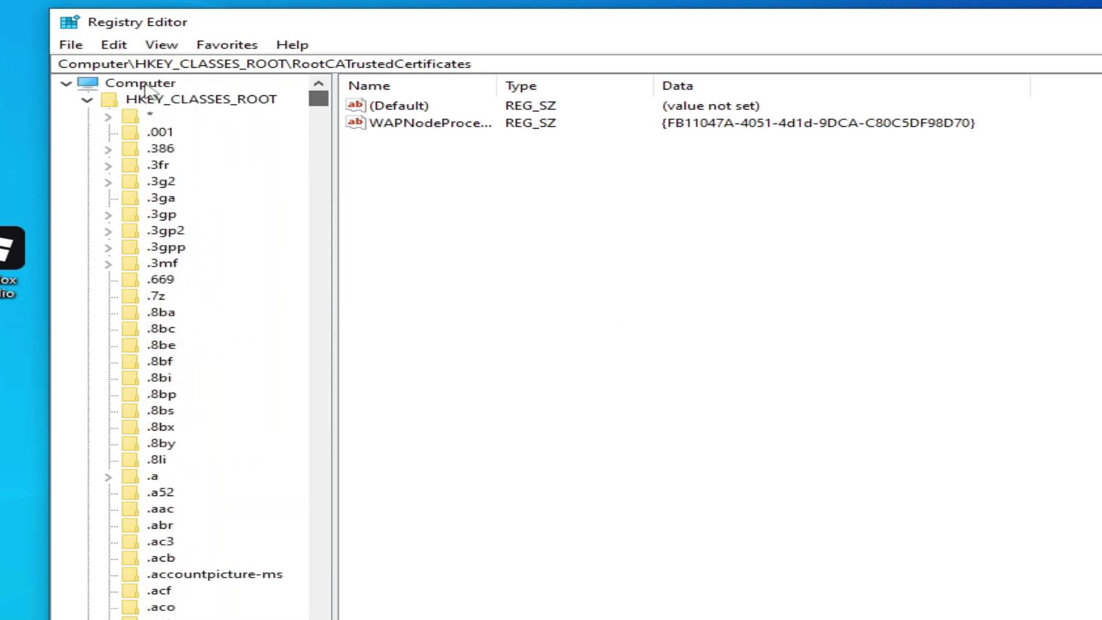
Collapse HKEY_CLASSES_ROOT and expand HKEY_LOCAL_MACHINE\SOFTWARE\WOW6432Node
left_click(87, 100)
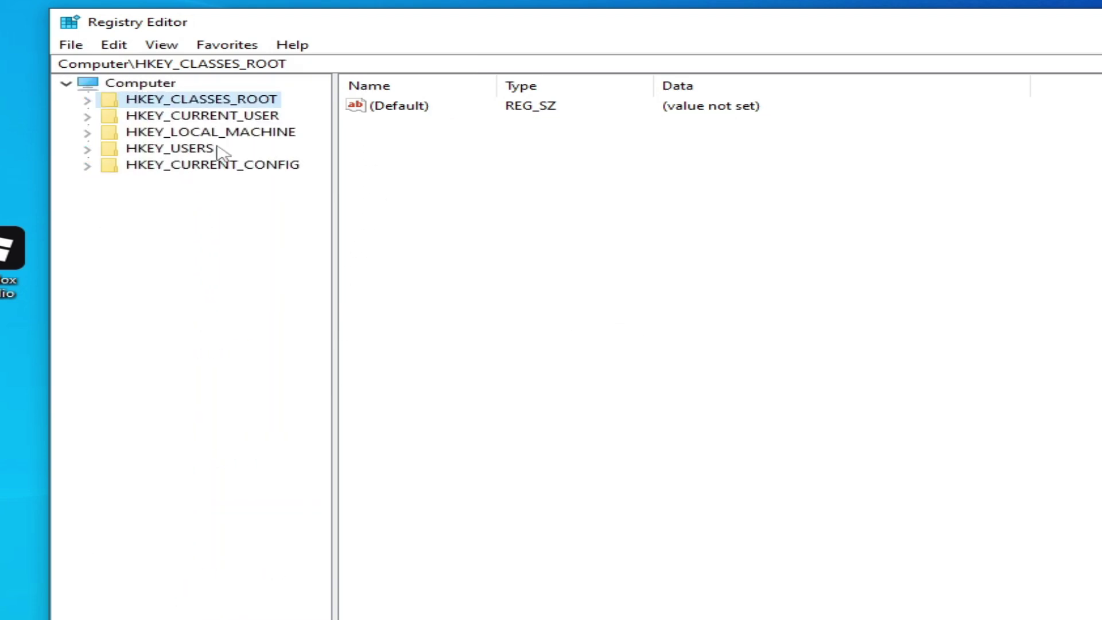
left_click(87, 134)
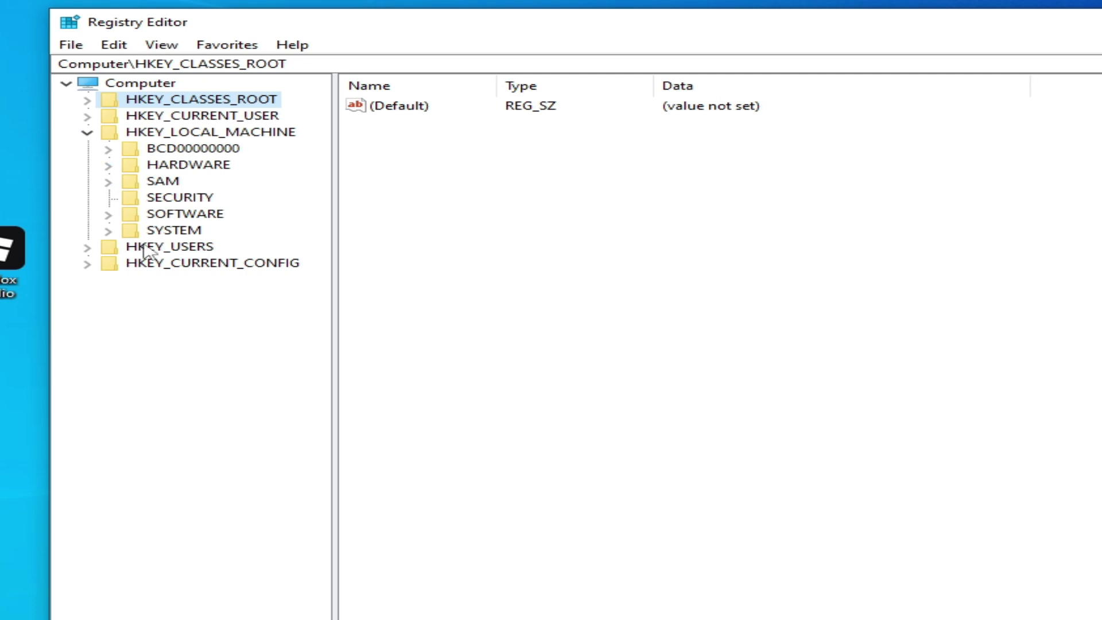
left_click(108, 214)
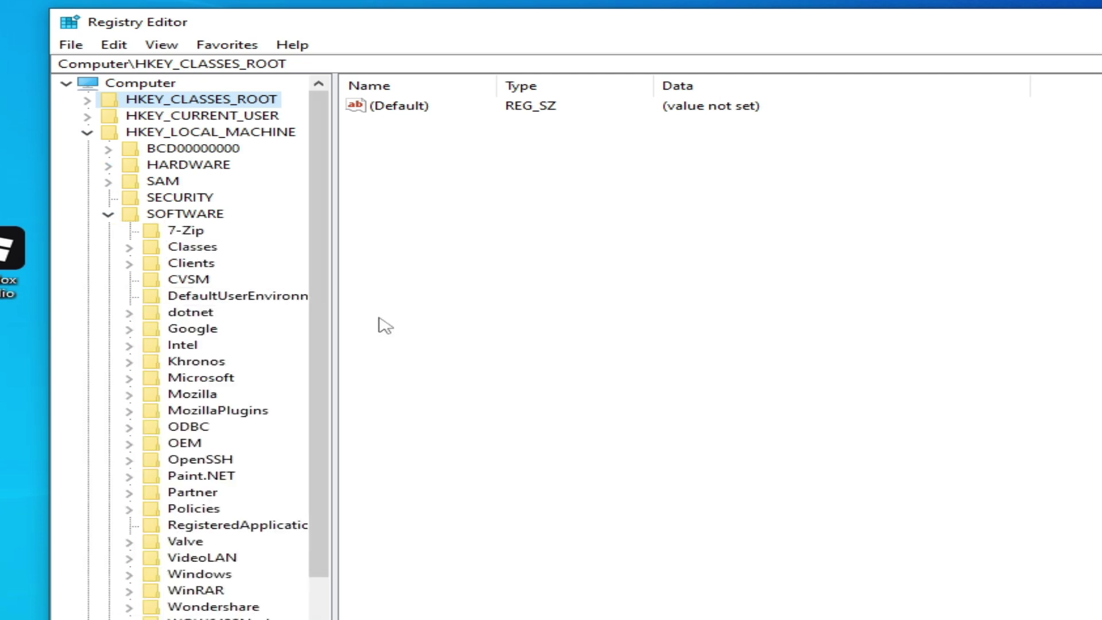
scroll(331, 276, "down", 1)
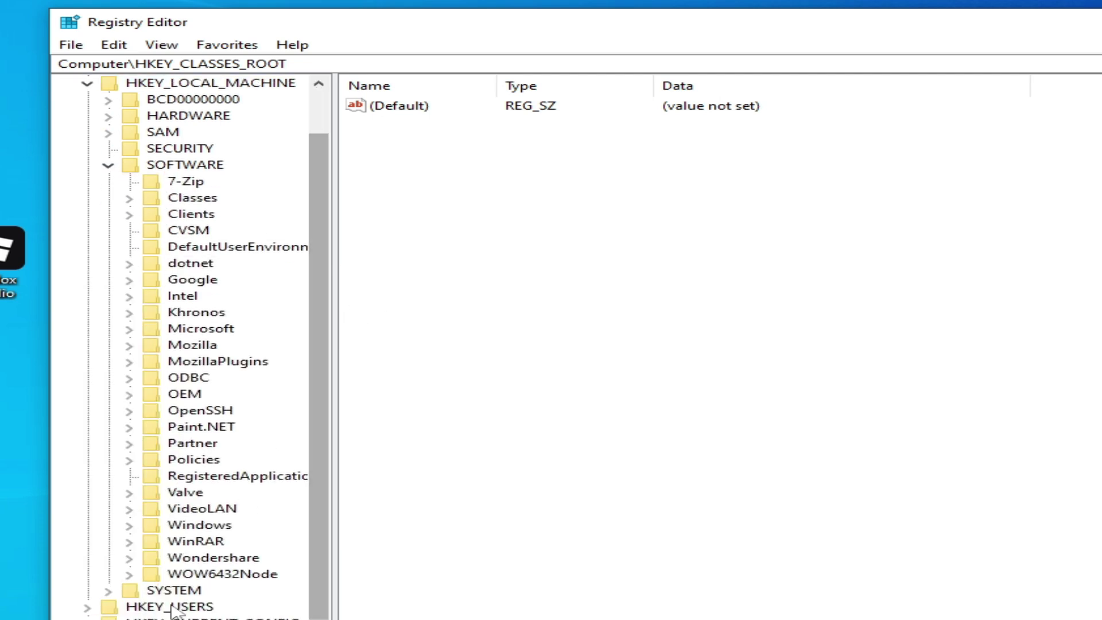
left_click(129, 575)
scroll(320, 453, "down", 1)
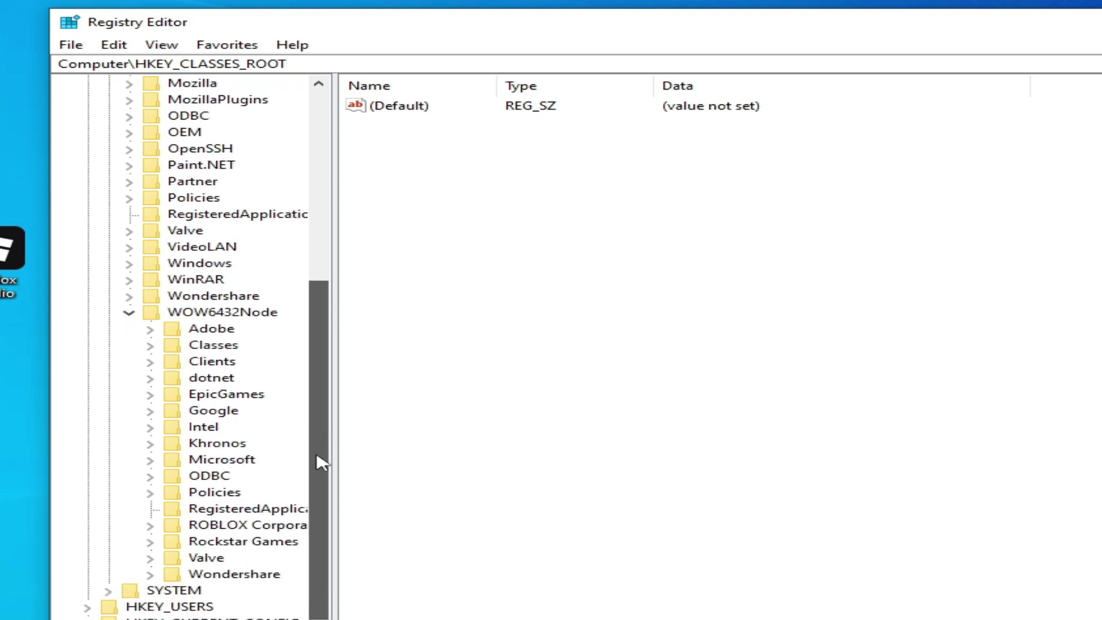
scroll(186, 346, "right", 2)
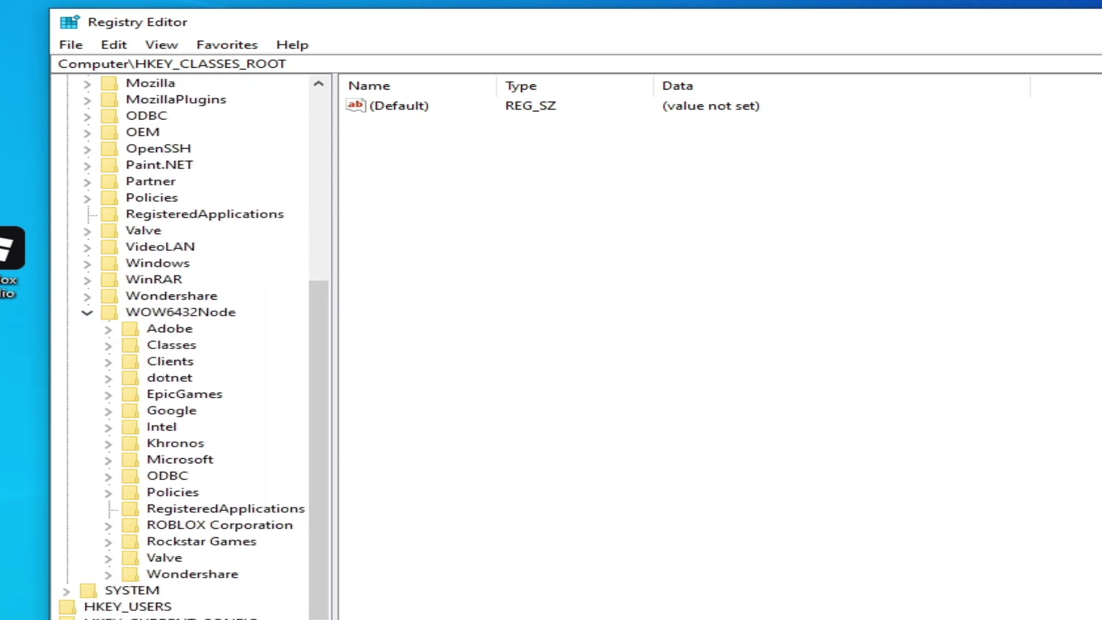
Delete the ROBLOX Corporation key from WOW6432Node and collapse HKEY_LOCAL_MACHINE
left_click(193, 527)
right_click(192, 527)
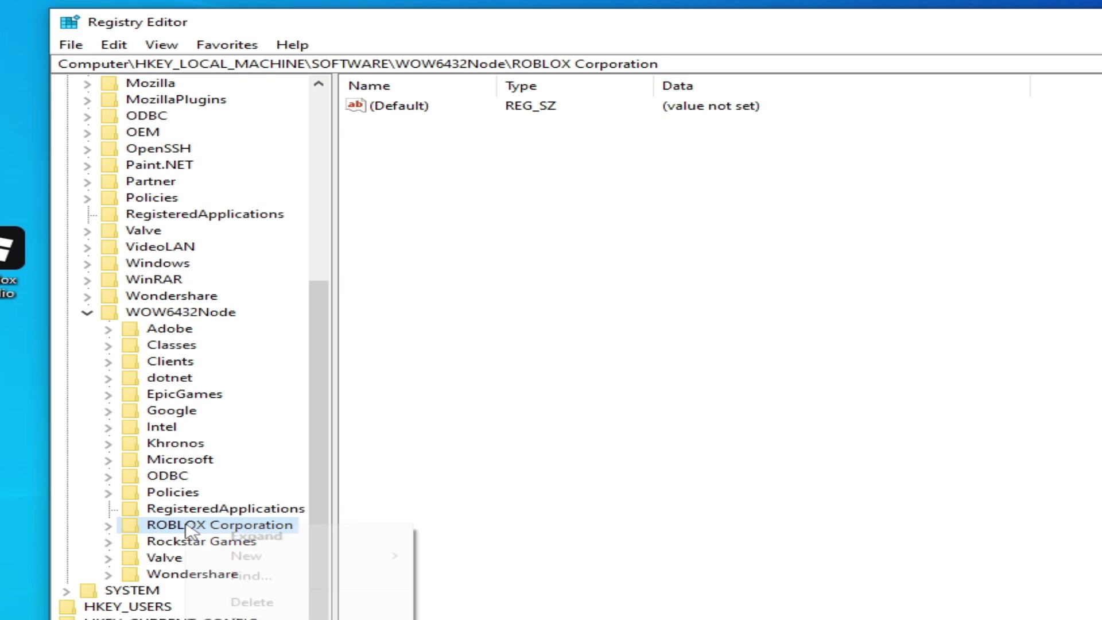
left_click(240, 603)
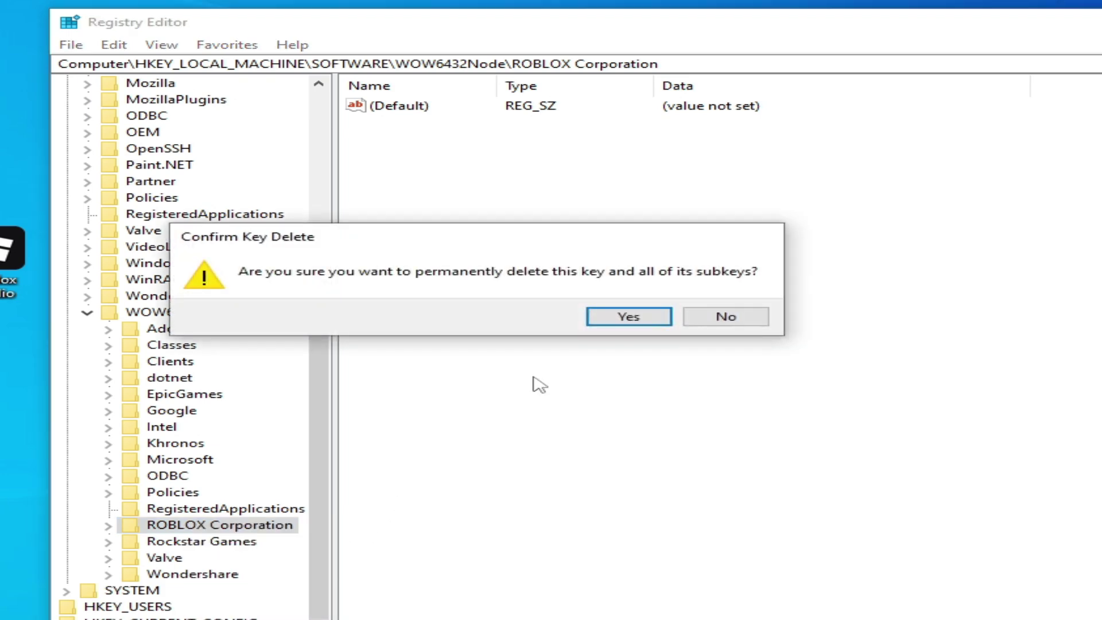
left_click(632, 327)
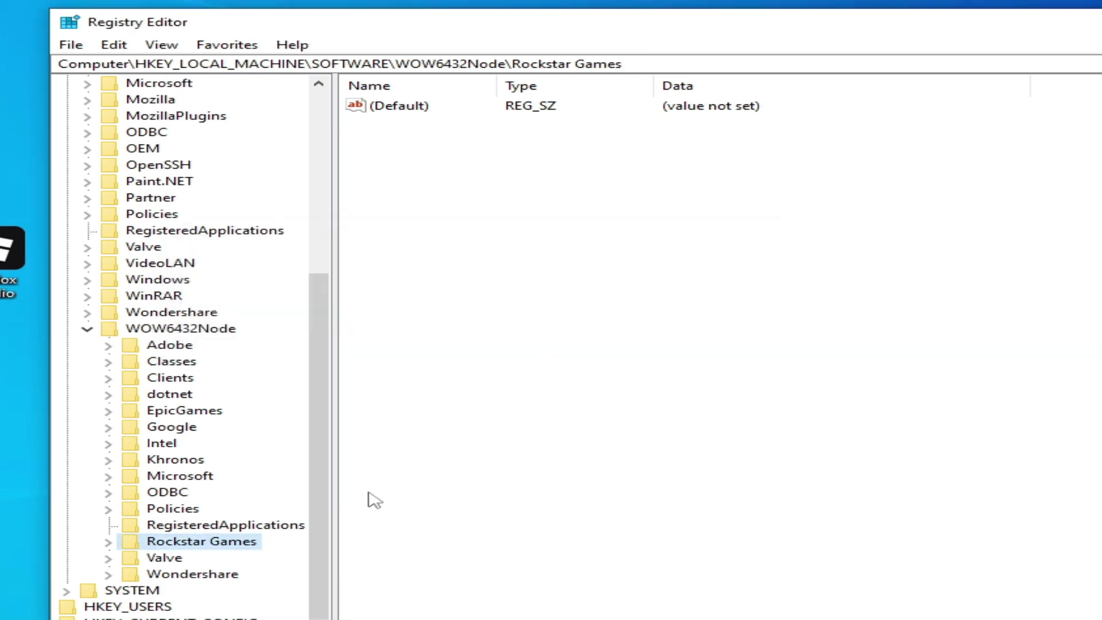
scroll(172, 345, "up", 15)
left_click(109, 132)
left_click(87, 133)
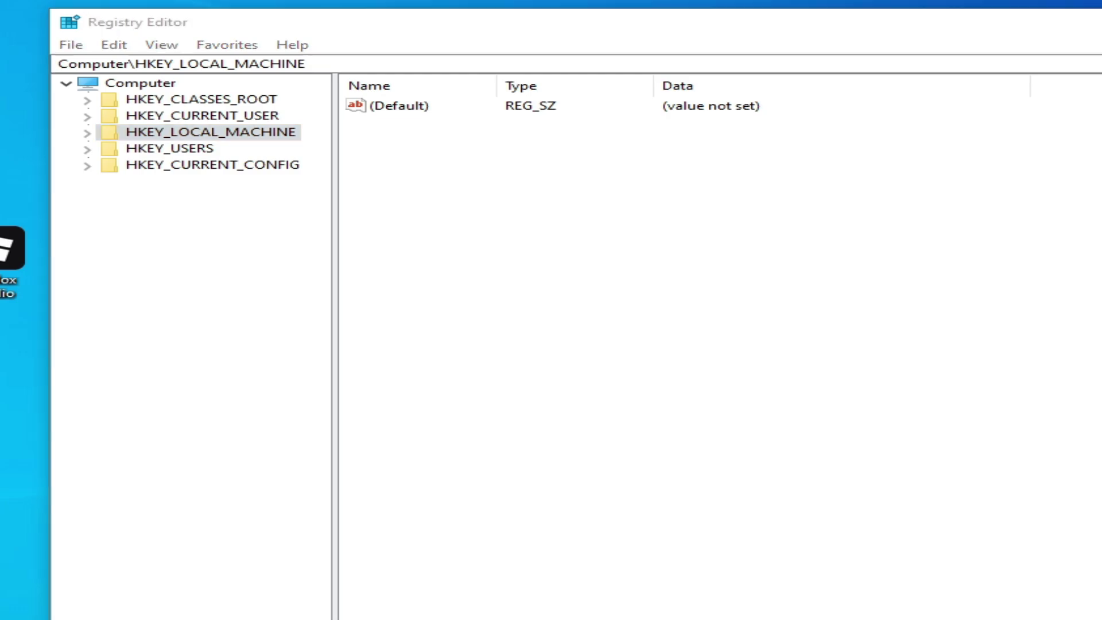
Close Registry Editor with Alt+F4 and move the Roblox Player desktop shortcut
key("alt+F4")
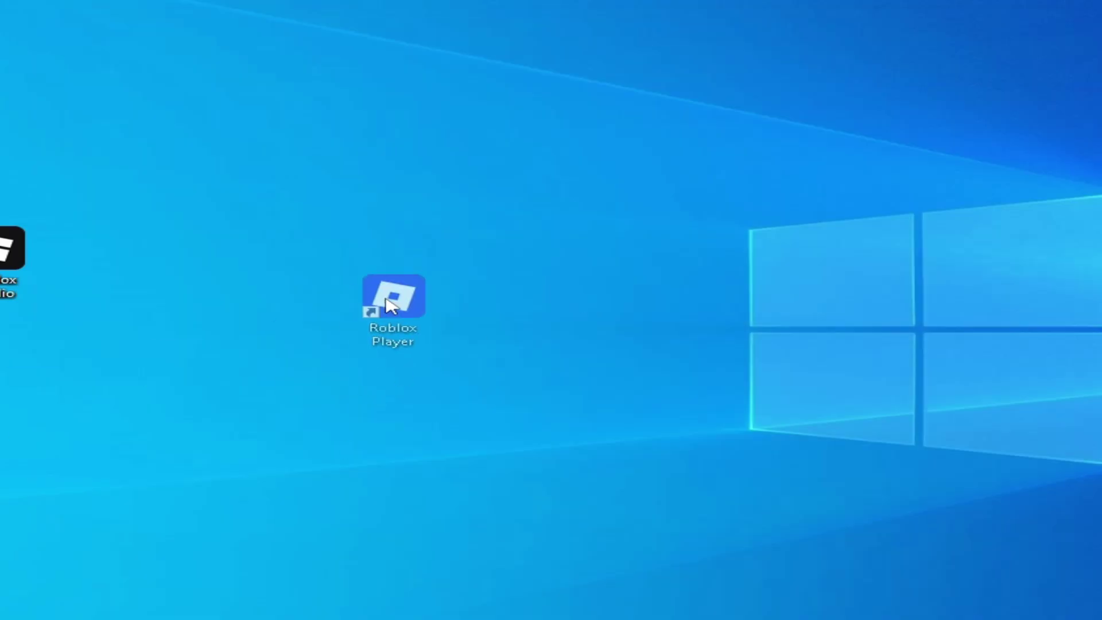
left_click_drag(396, 339, 407, 320)
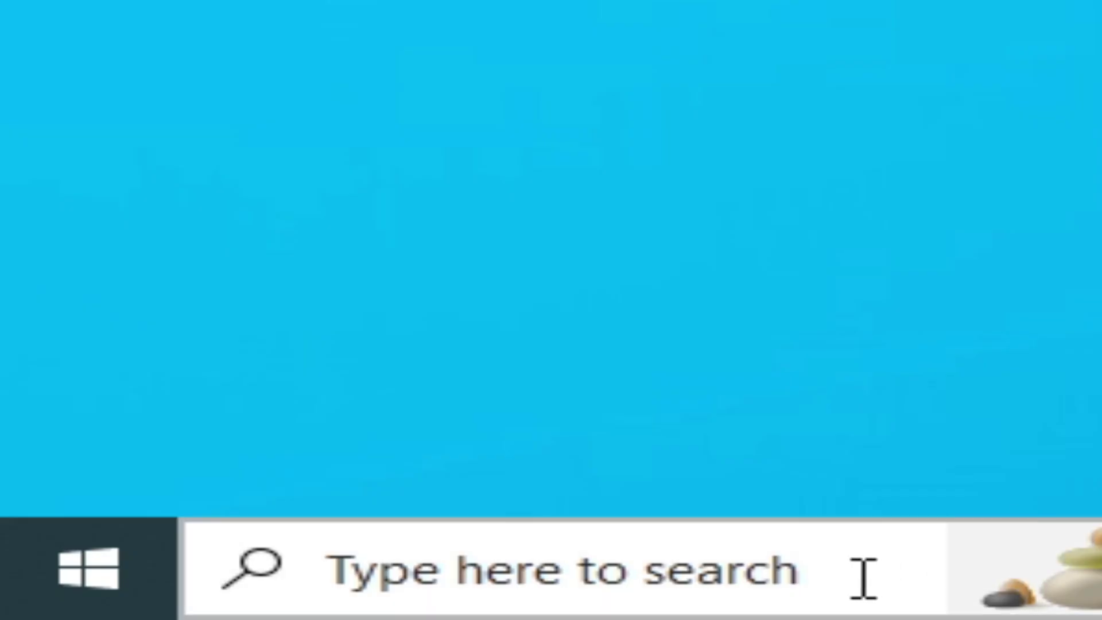
Launch Settings from Windows Search and go to the Apps & features page
left_click(206, 611)
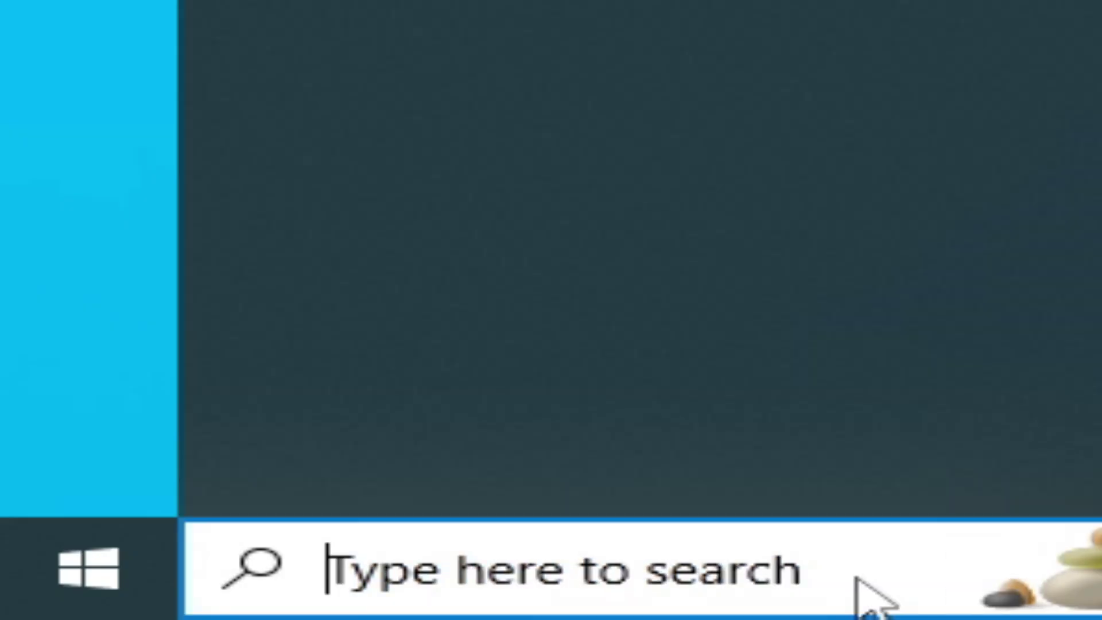
type("se")
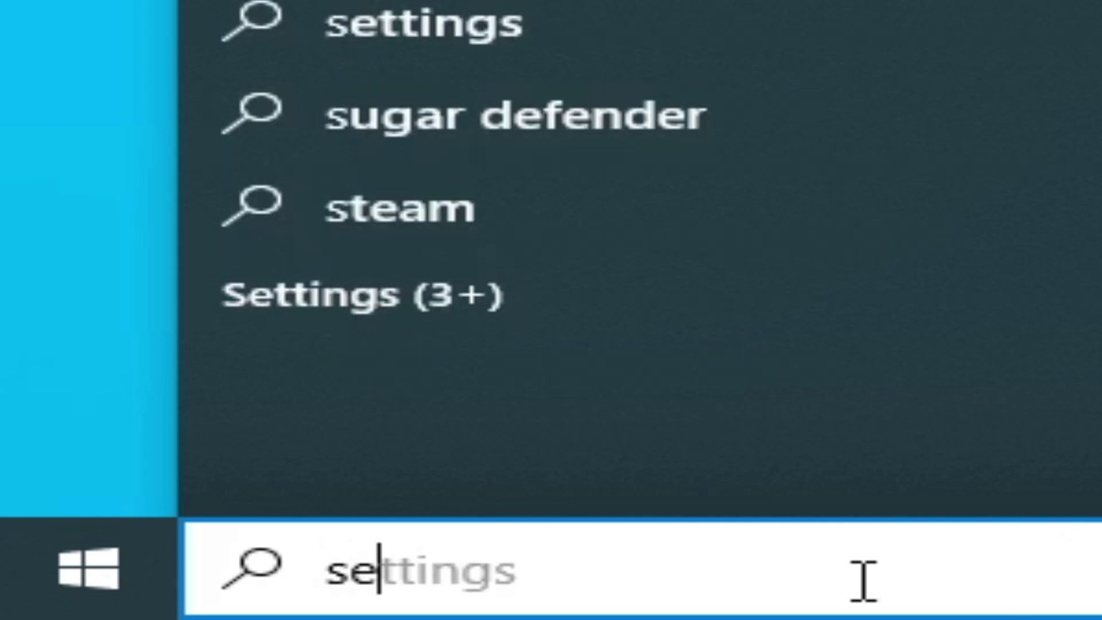
type("tt")
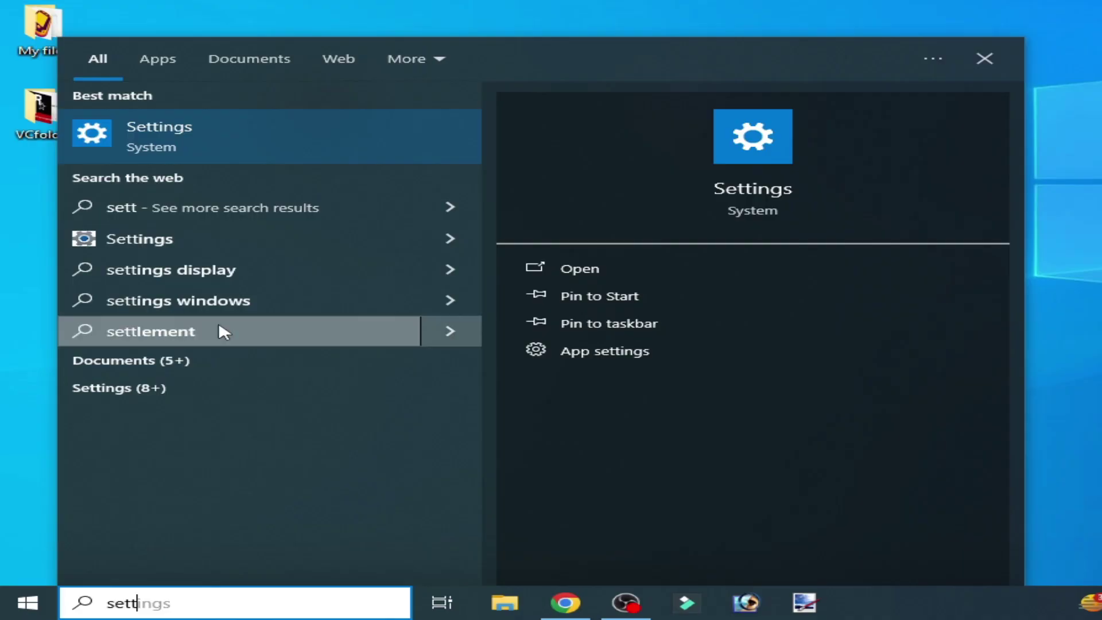
left_click(148, 147)
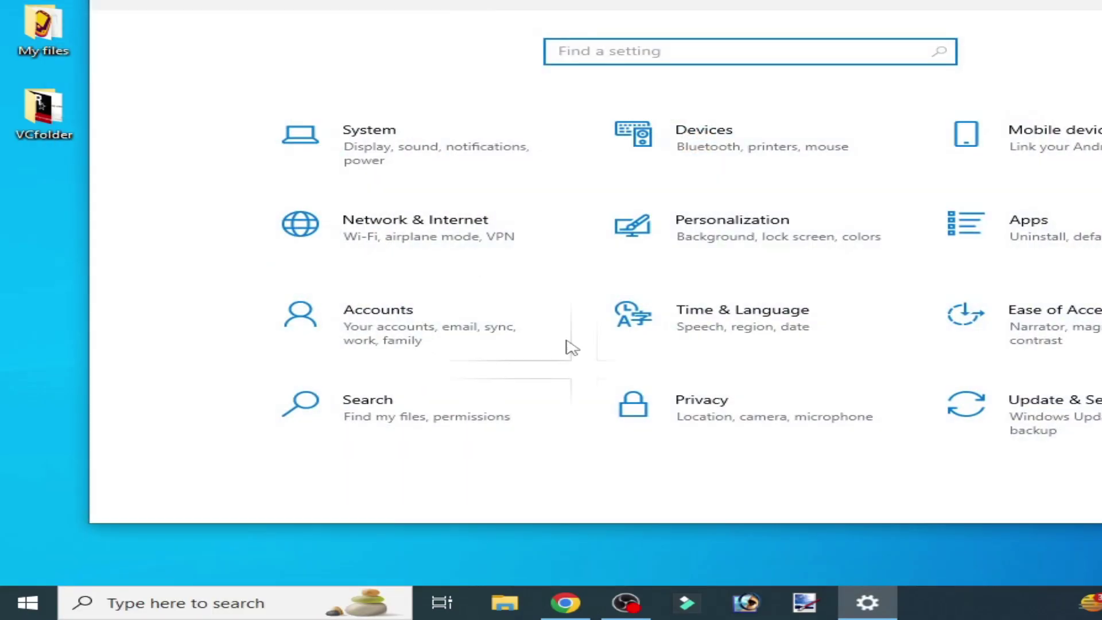
left_click(1097, 223)
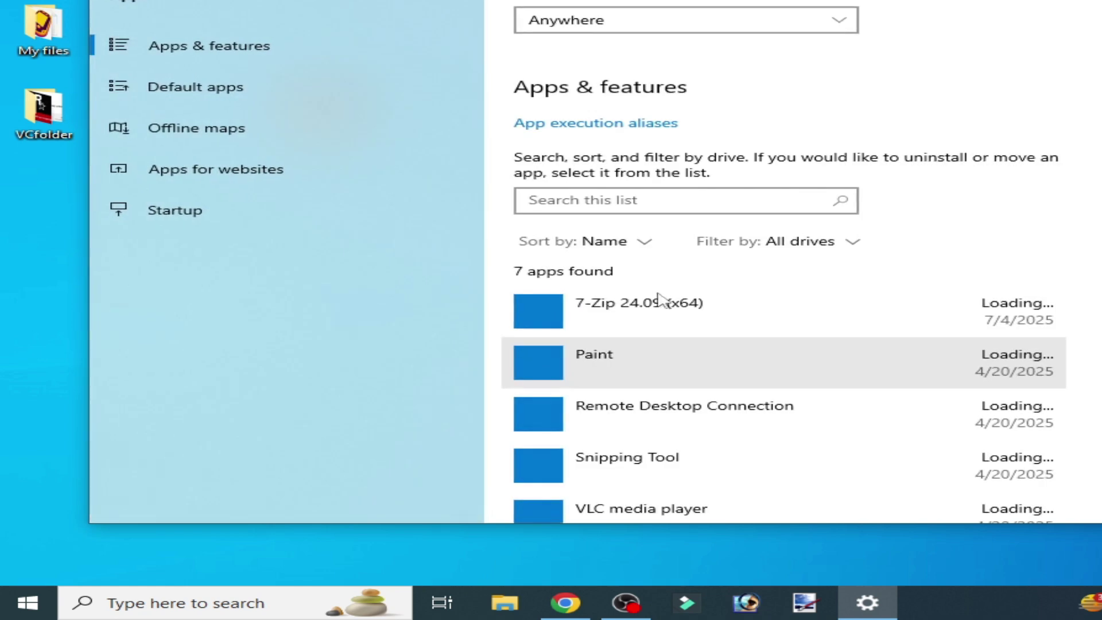
Filter the installed apps by 'robl' and uninstall the first Roblox Player
left_click(639, 201)
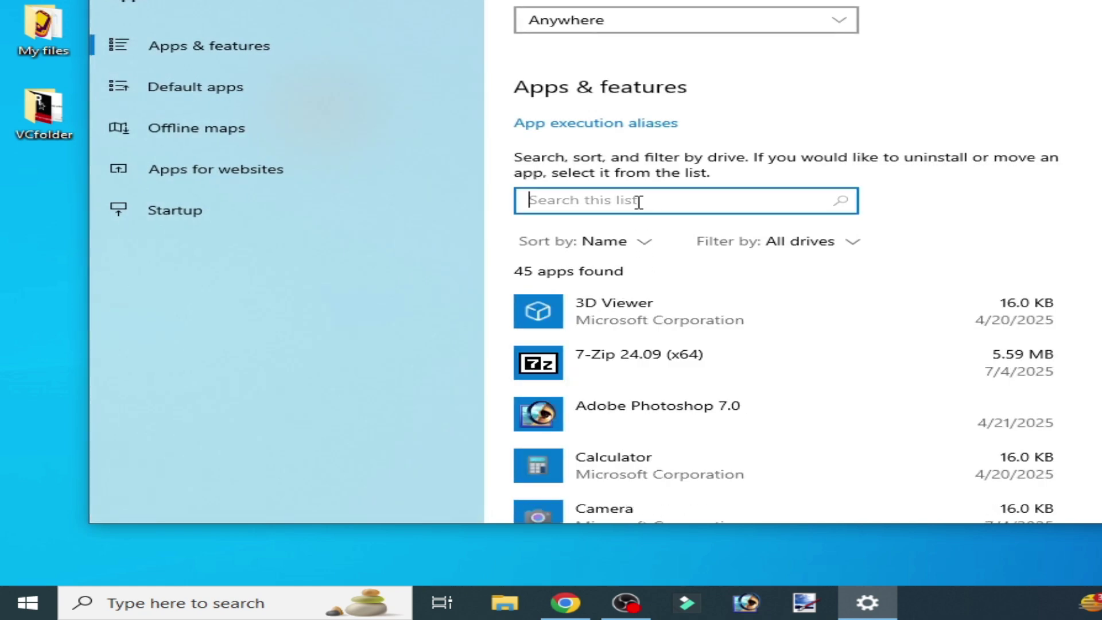
type("ro")
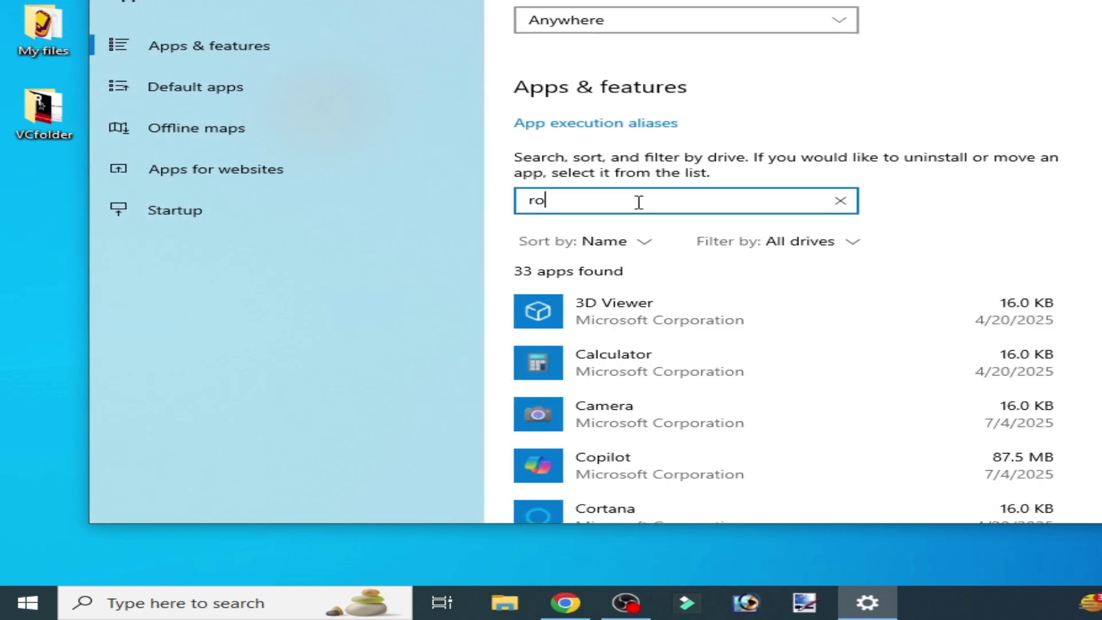
type("blo")
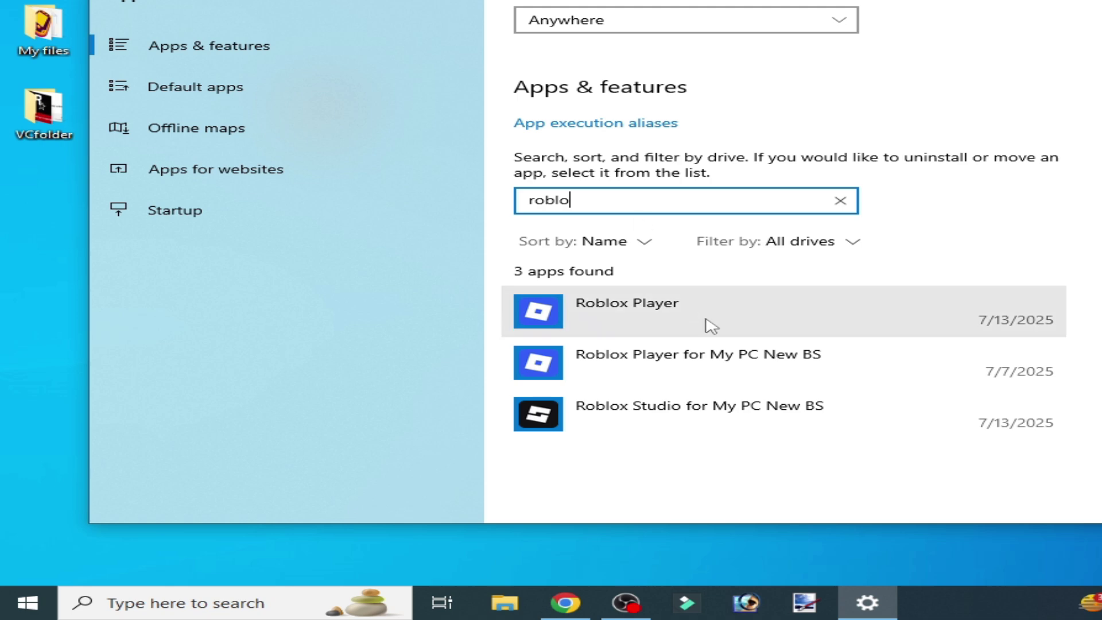
left_click(735, 313)
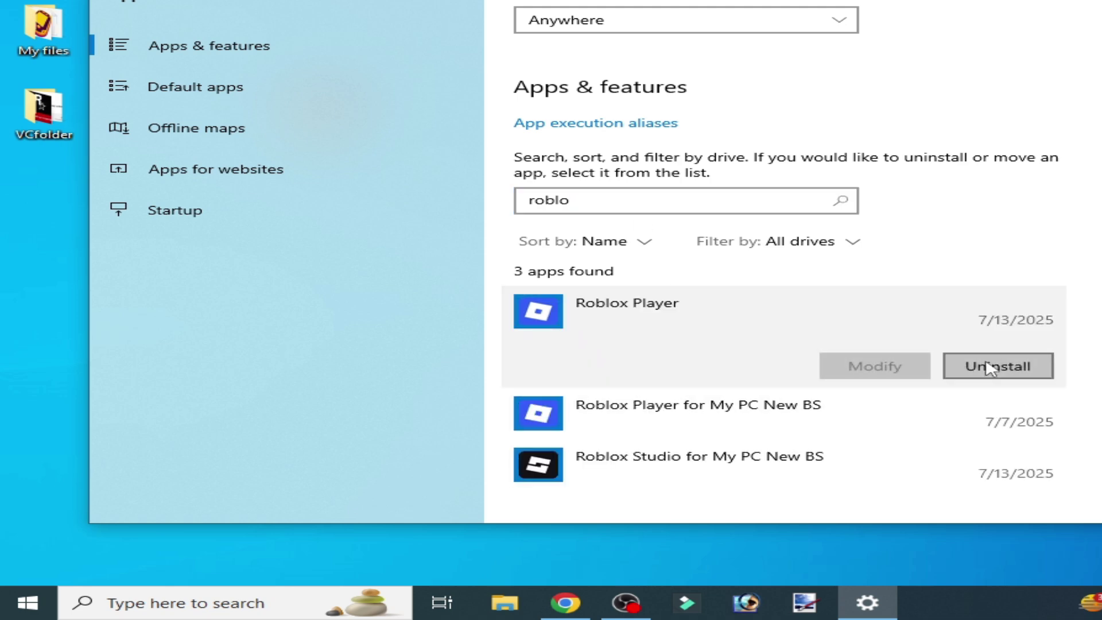
left_click(990, 367)
left_click(1080, 325)
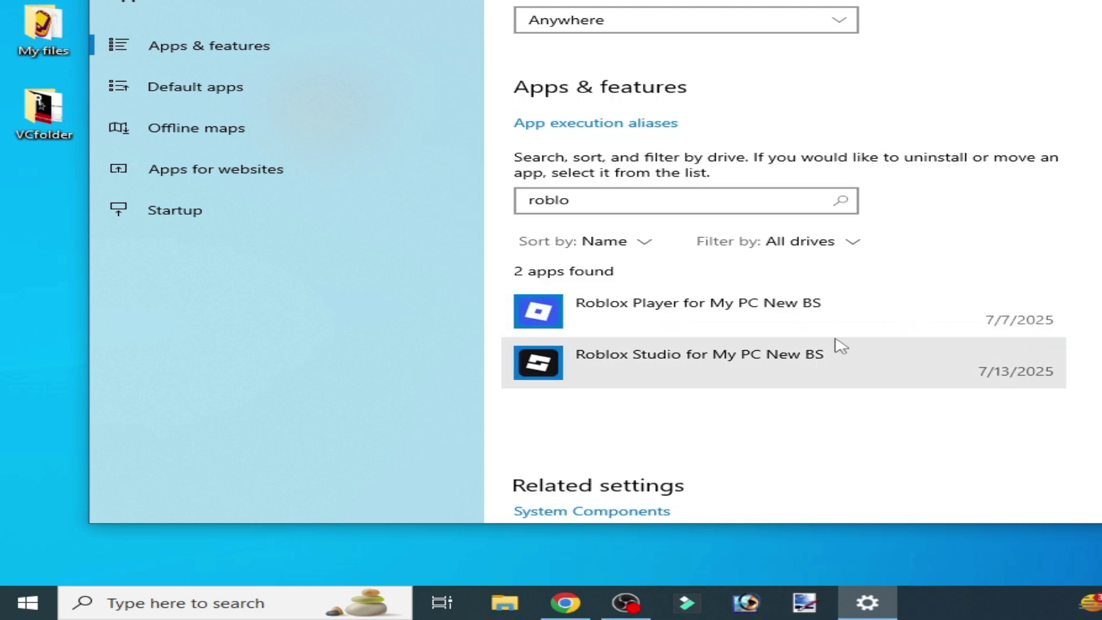
Uninstall the second Roblox Player entry and Roblox Studio
left_click(832, 324)
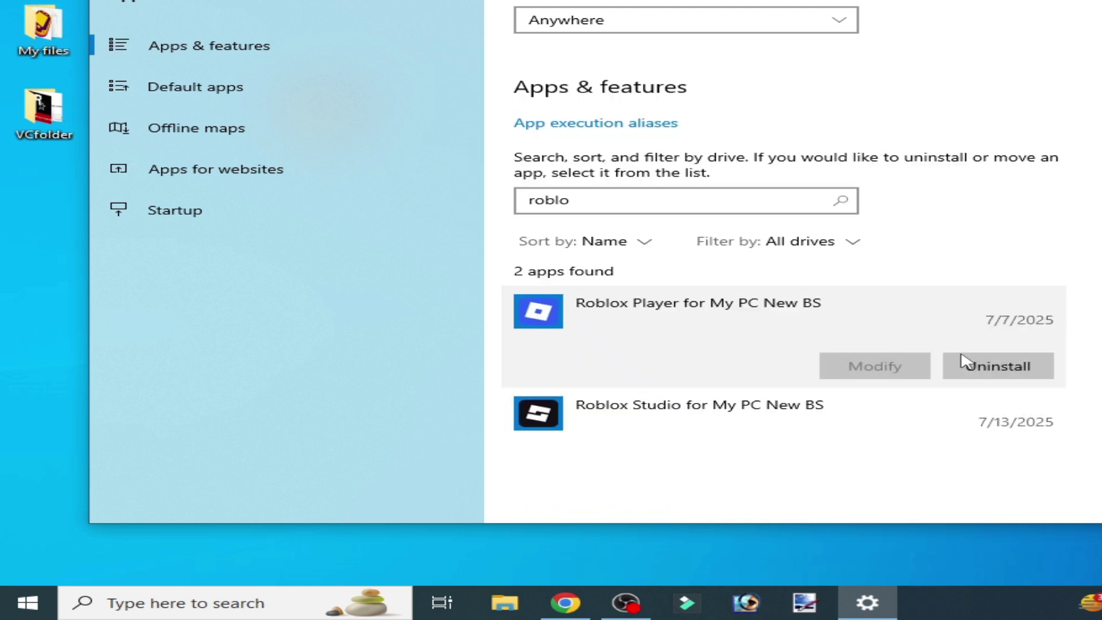
left_click(966, 366)
left_click(1072, 317)
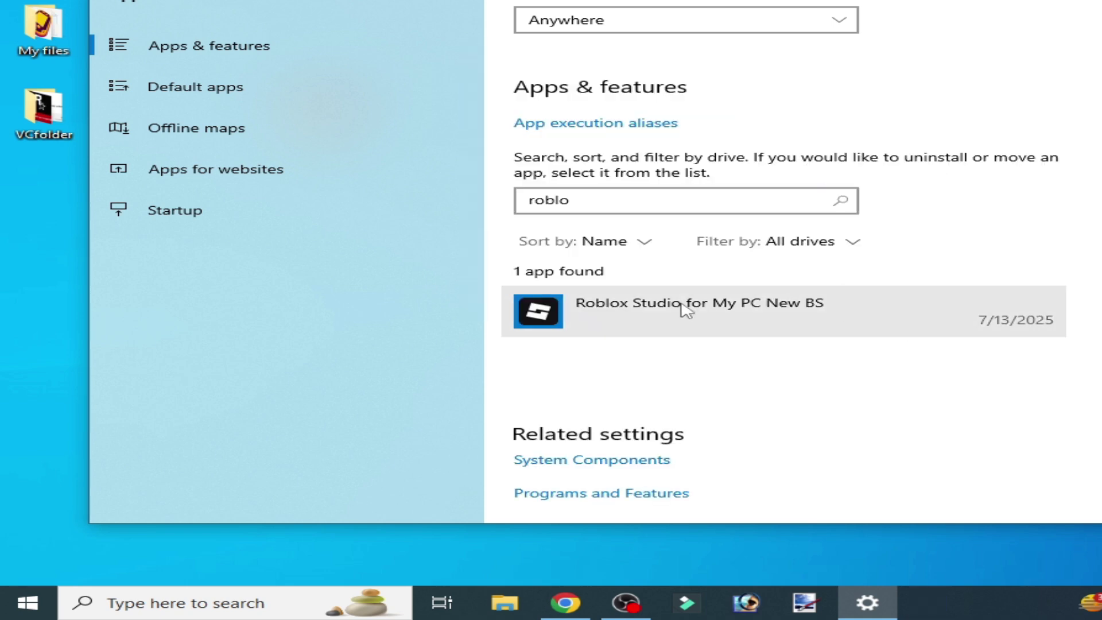
left_click(799, 315)
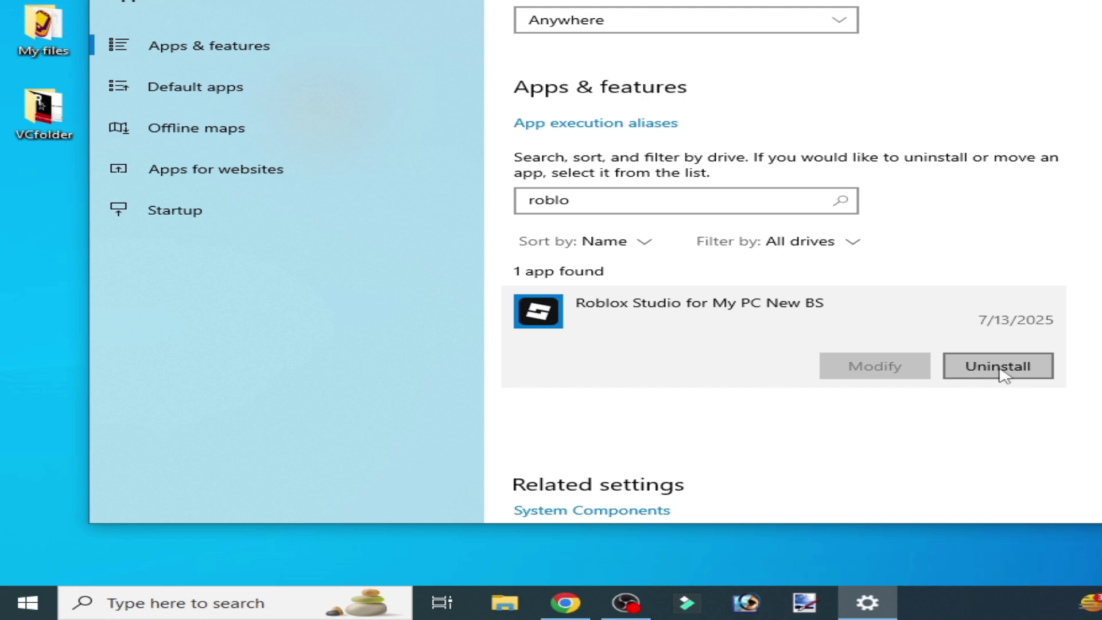
left_click(1002, 373)
left_click(1082, 323)
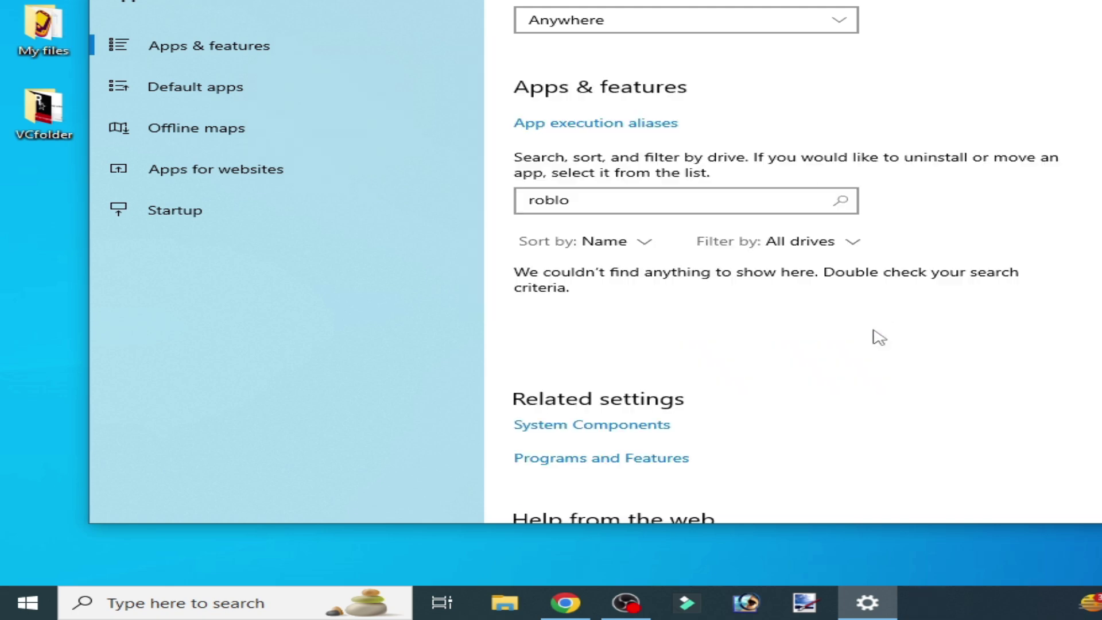
Close Settings and open %localappdata% through the Run dialog
key("alt+F4")
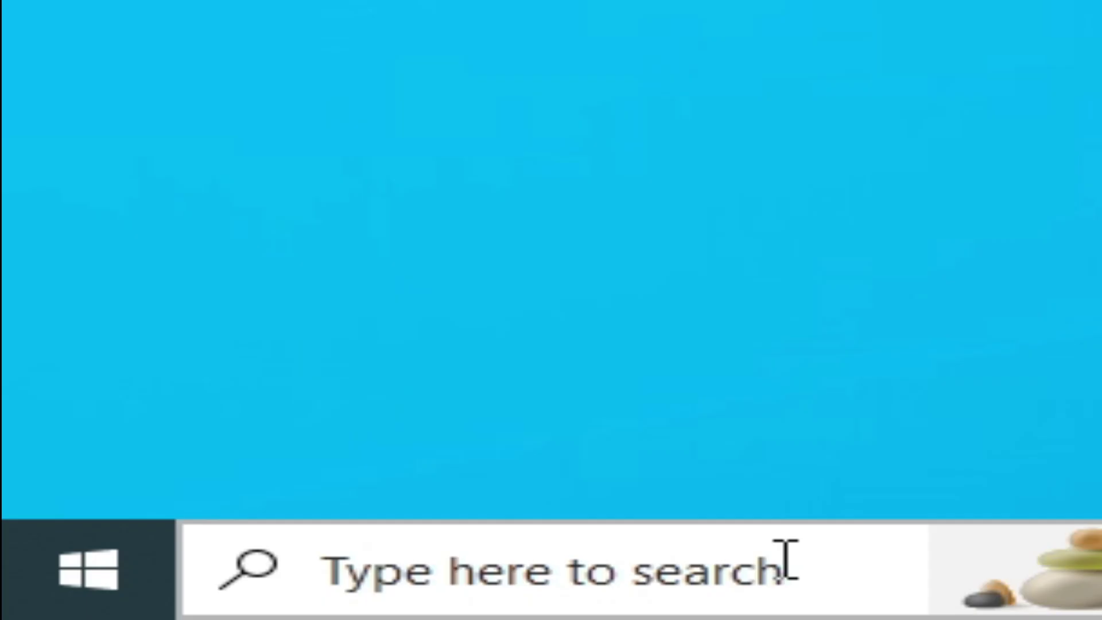
left_click(265, 600)
type("run")
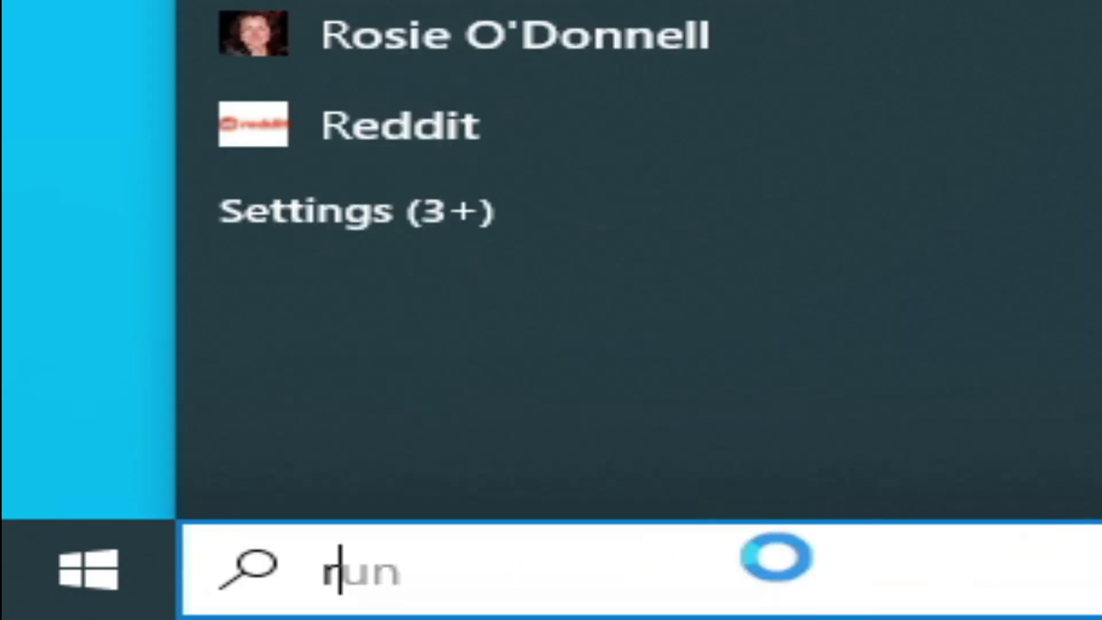
key("Return")
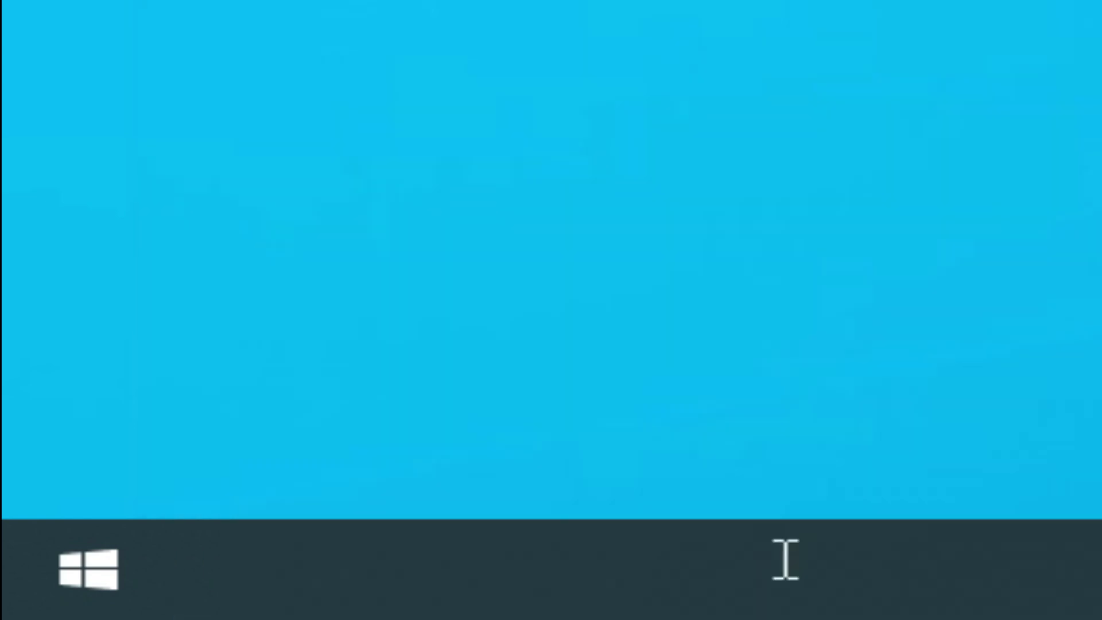
left_click(547, 267)
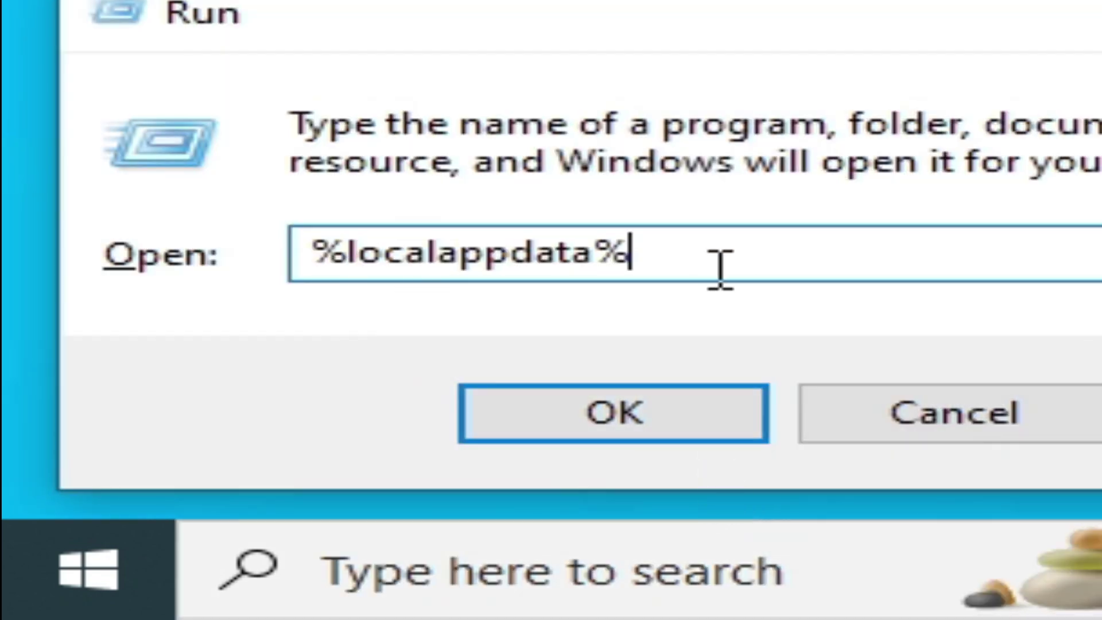
left_click(622, 402)
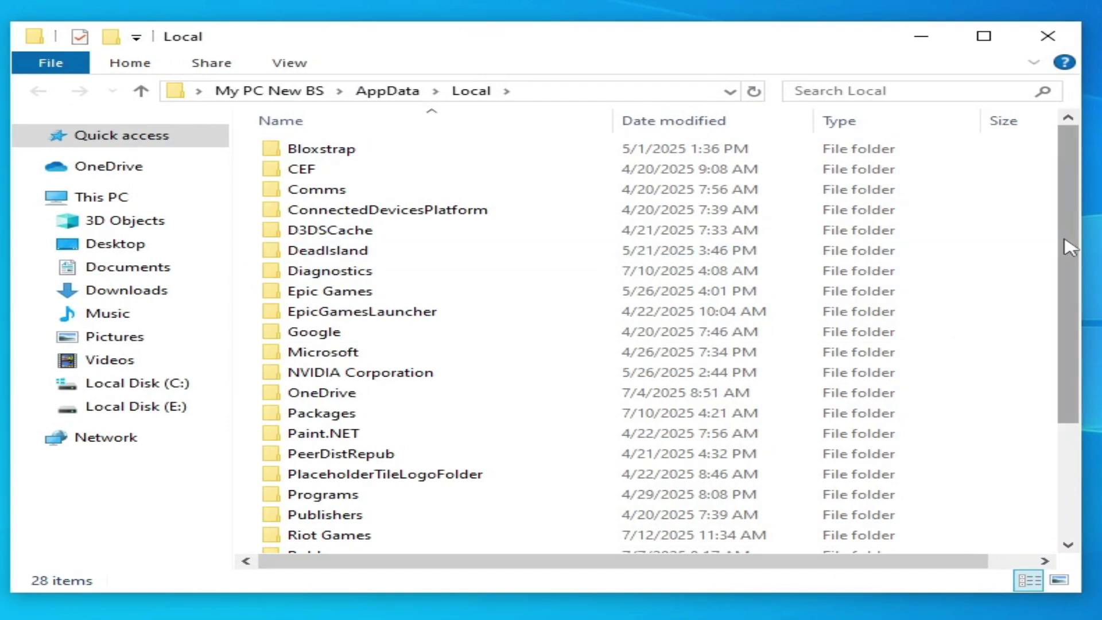
Delete the Roblox folder from AppData\Local and the Roblox folder inside Temp
scroll(1070, 247, "down", 3)
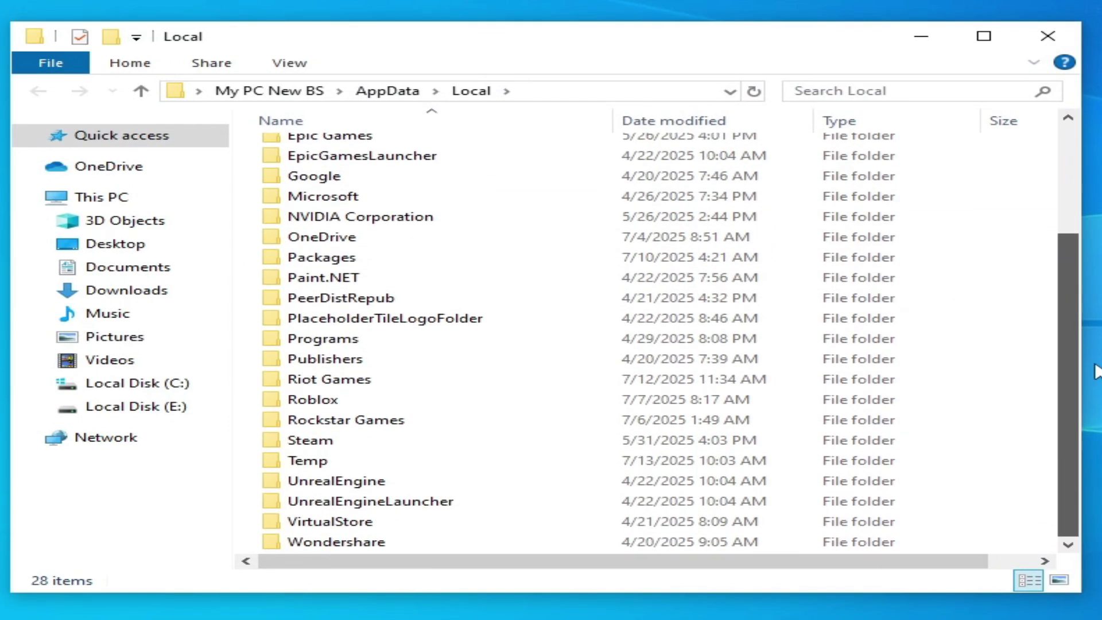
right_click(320, 402)
left_click(392, 333)
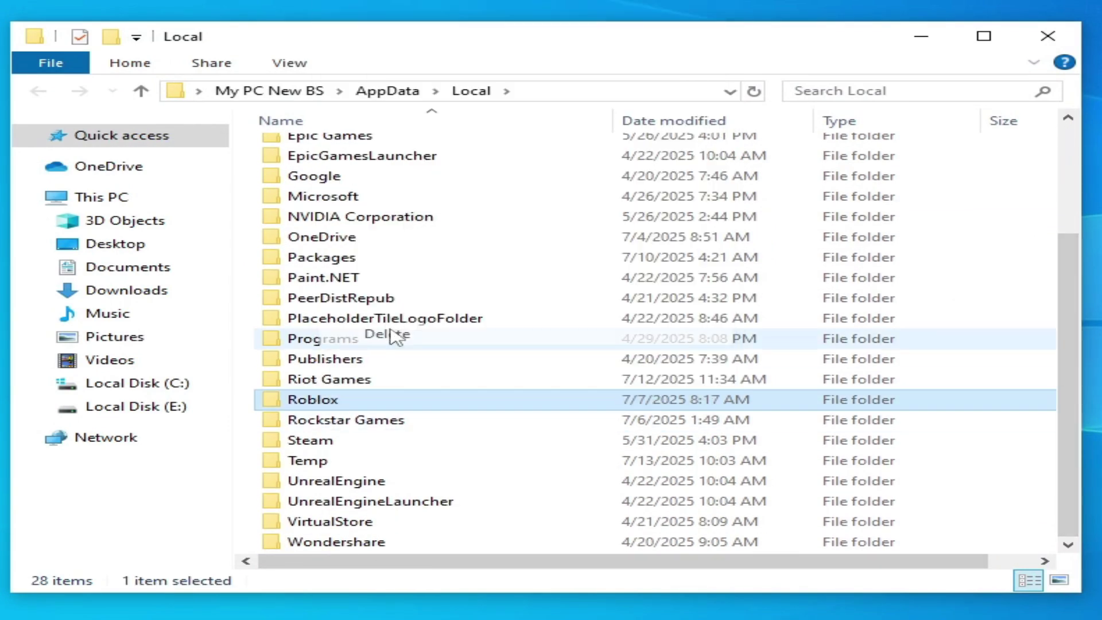
double_click(313, 462)
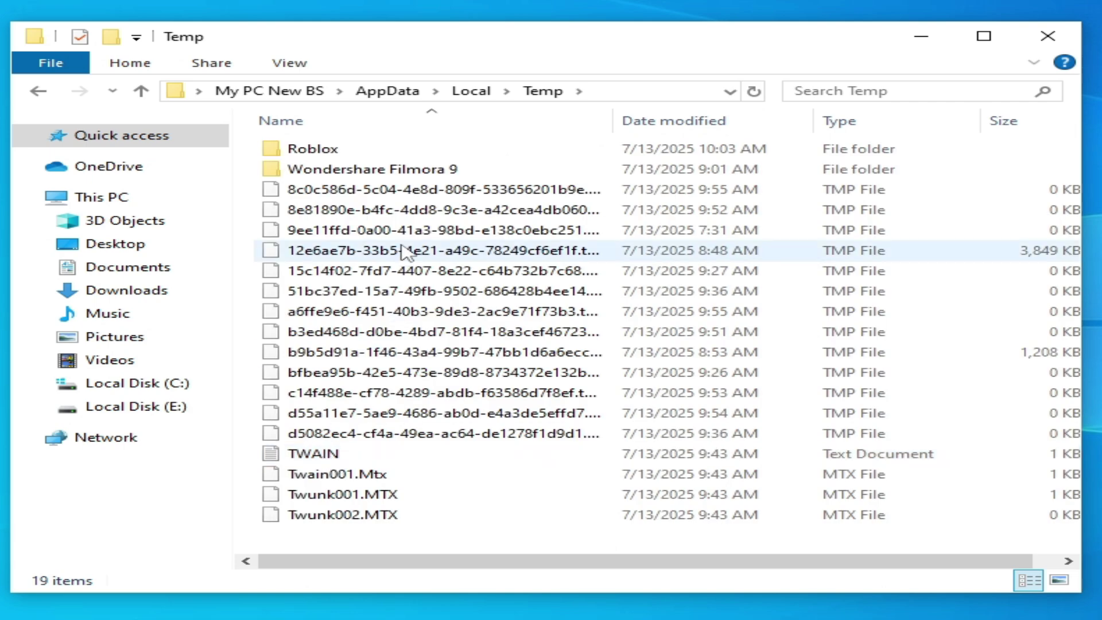
right_click(313, 151)
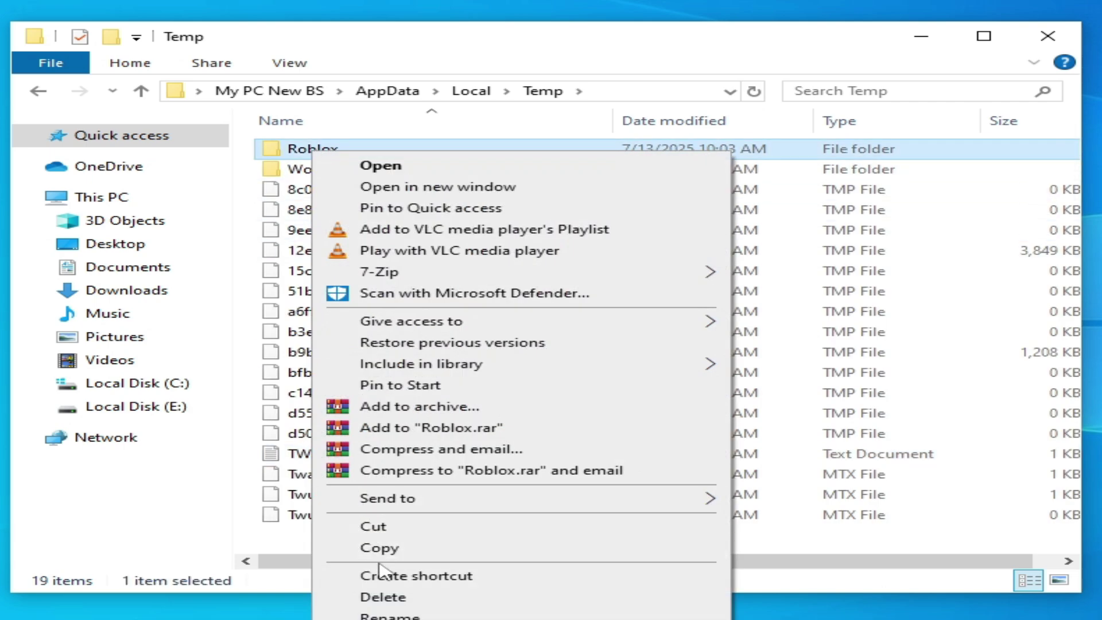
left_click(384, 599)
Delete all remaining Temp files, skipping every in-use file, and close File Explorer
left_click_drag(244, 152, 409, 511)
right_click(403, 505)
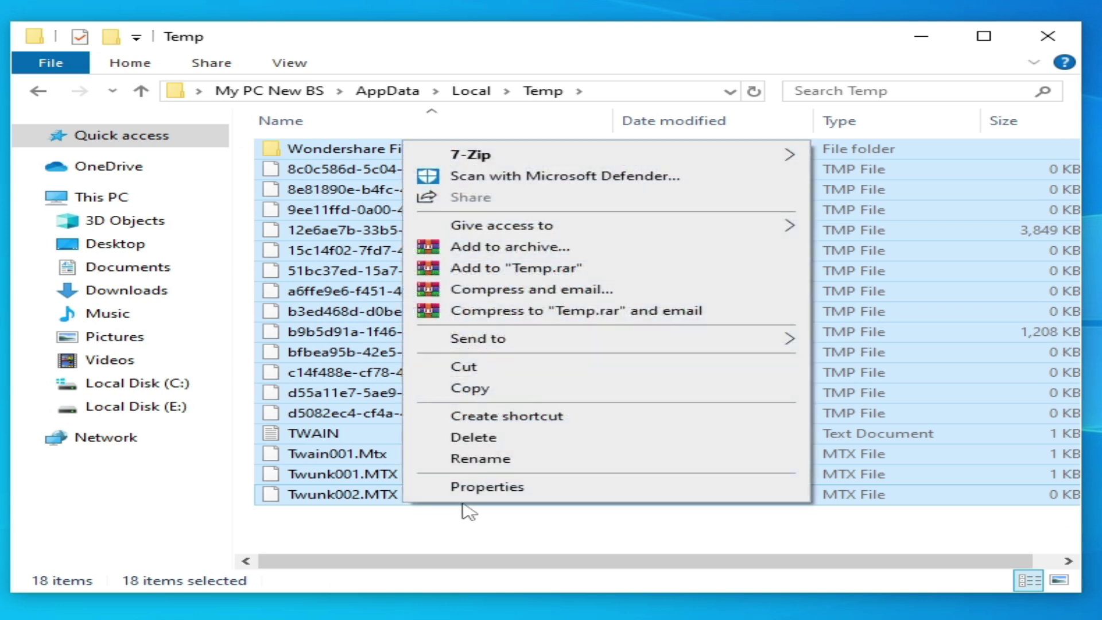
left_click(491, 437)
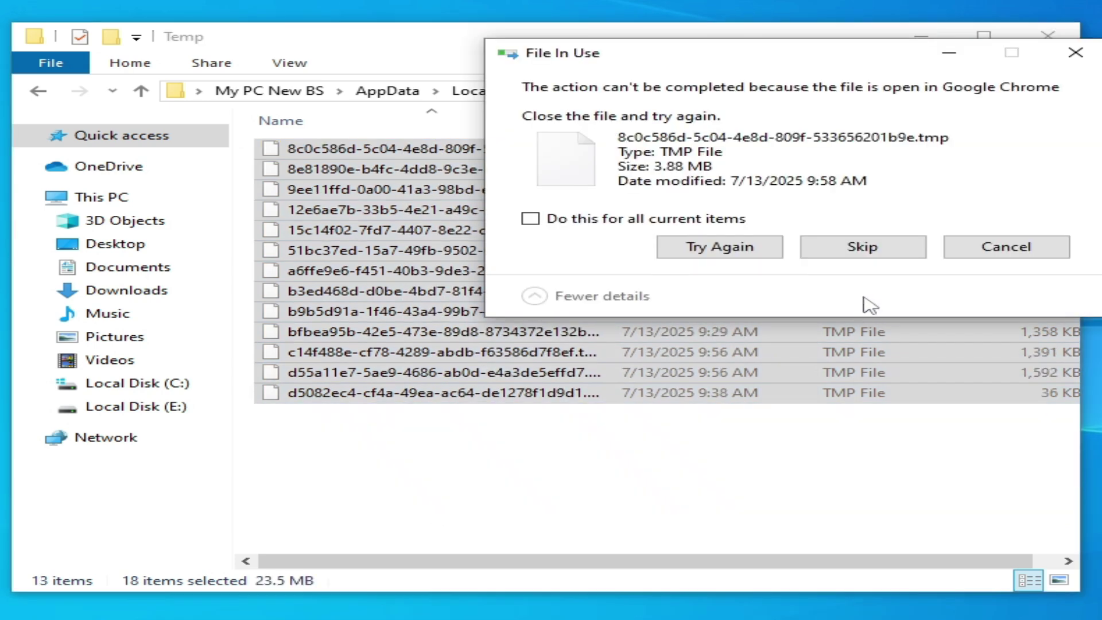
left_click(529, 221)
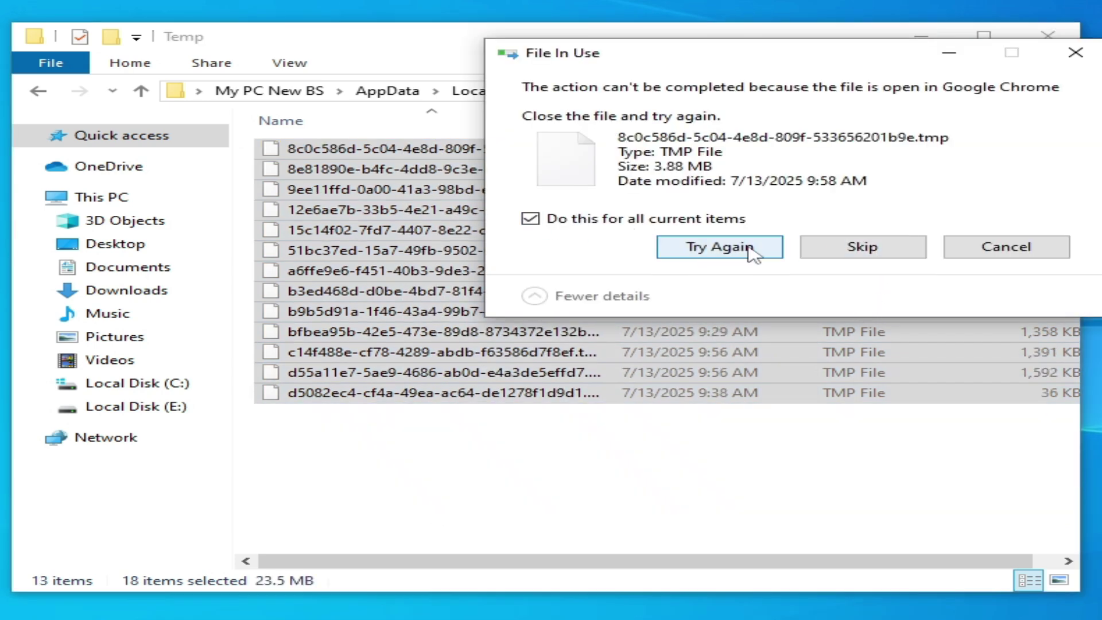
left_click(849, 247)
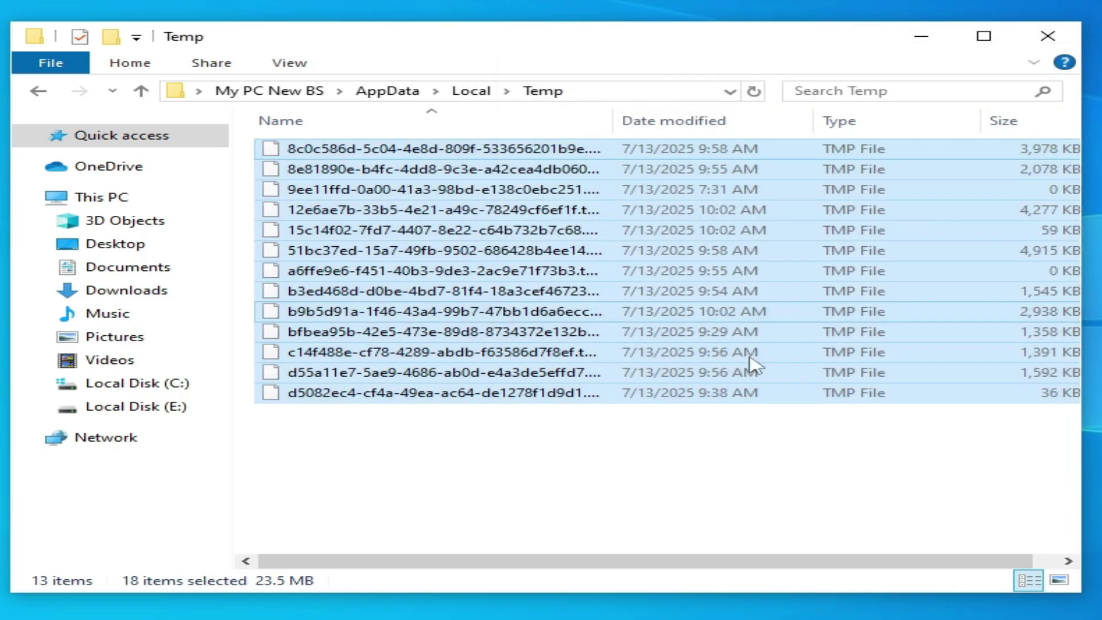
left_click(1051, 38)
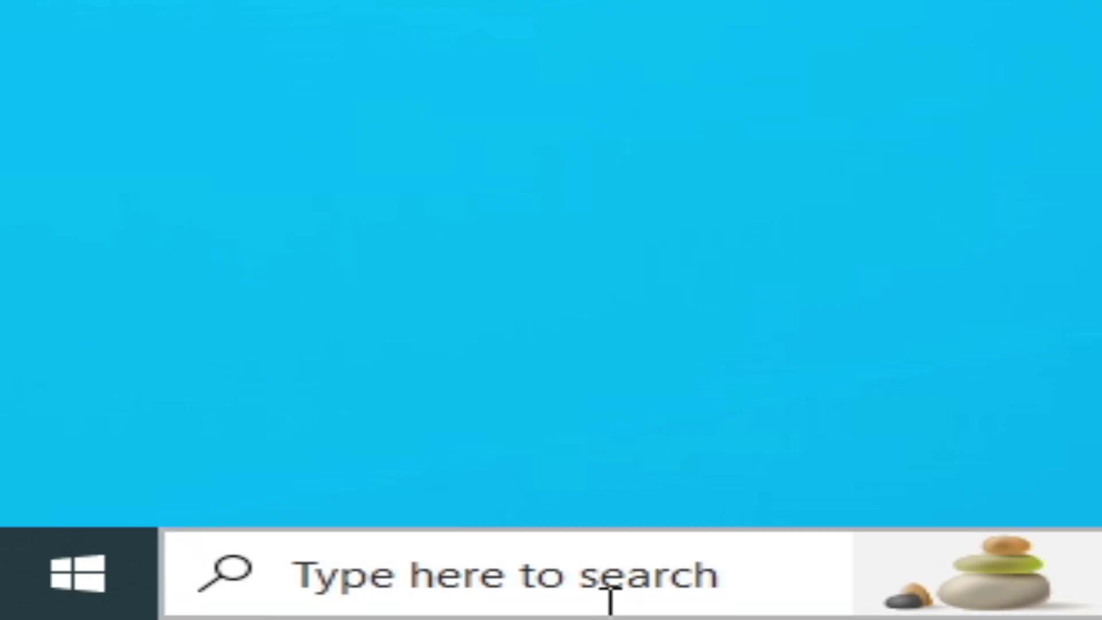
Search for 'regedit' and run Registry Editor as administrator
left_click(106, 609)
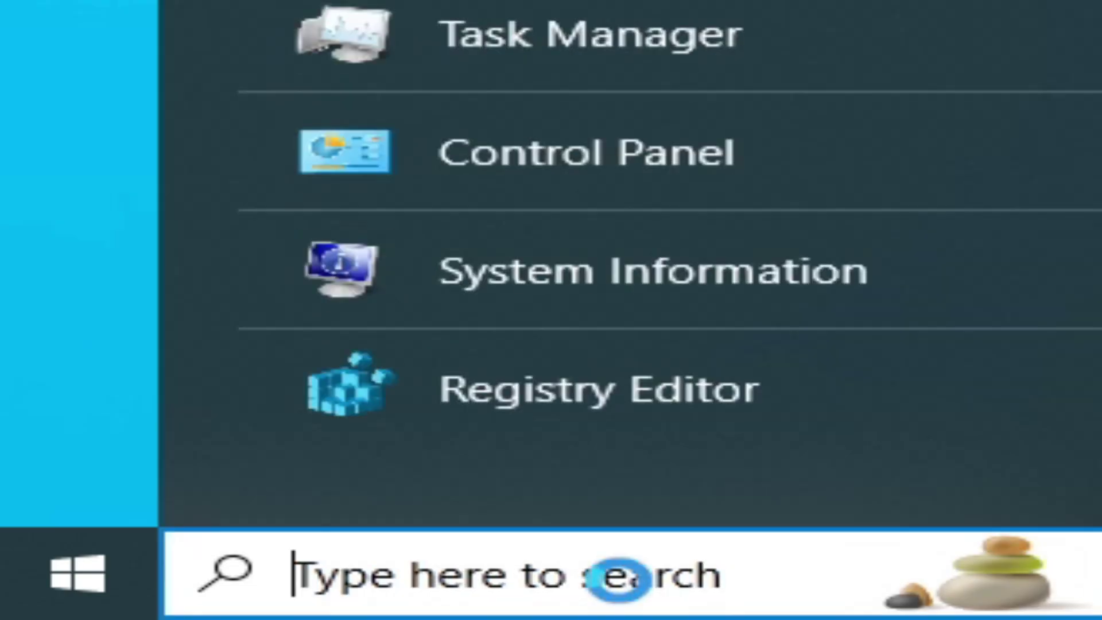
type("reged")
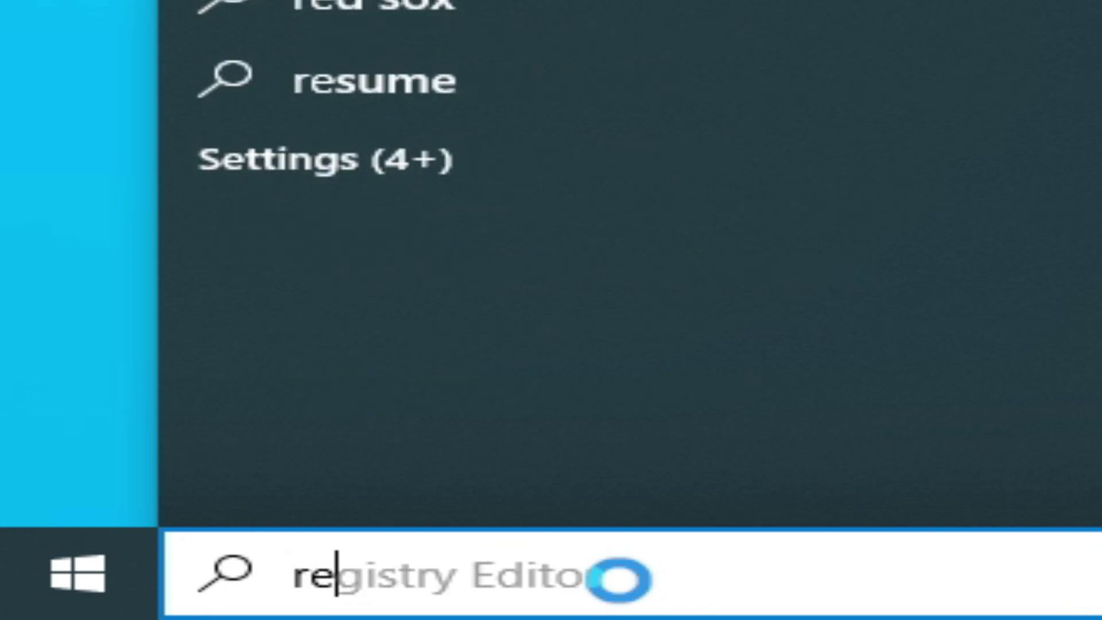
type("t")
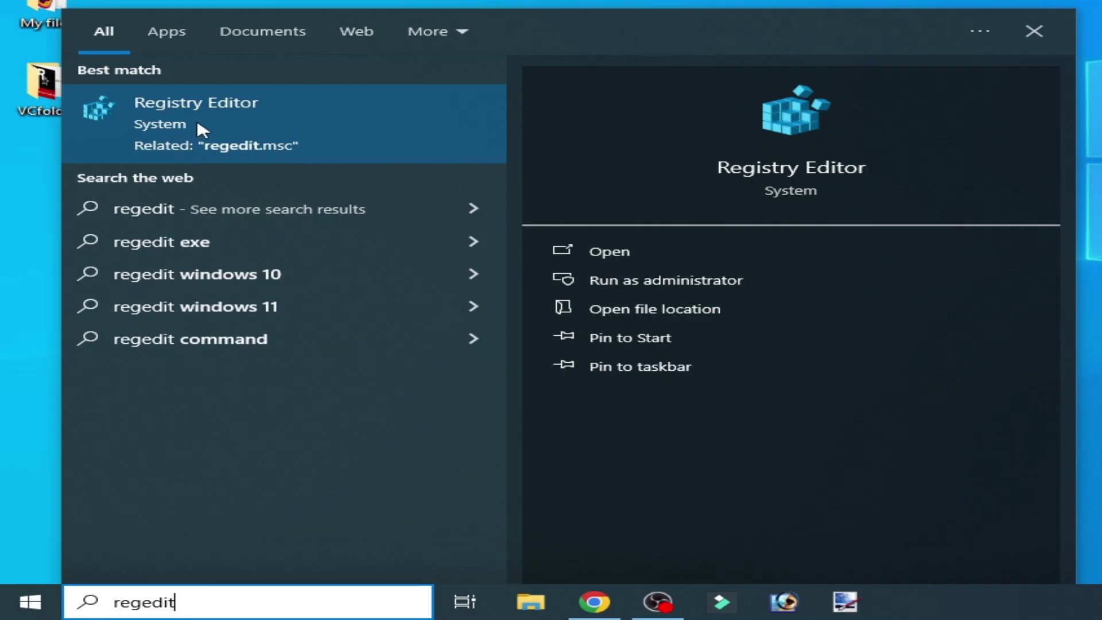
right_click(199, 125)
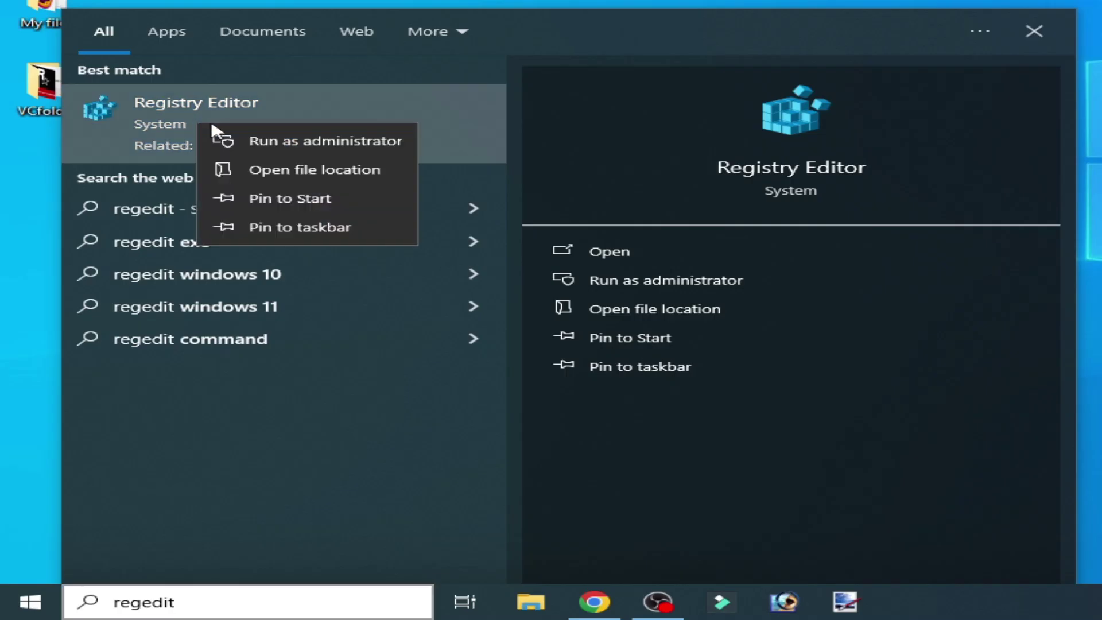
left_click(241, 142)
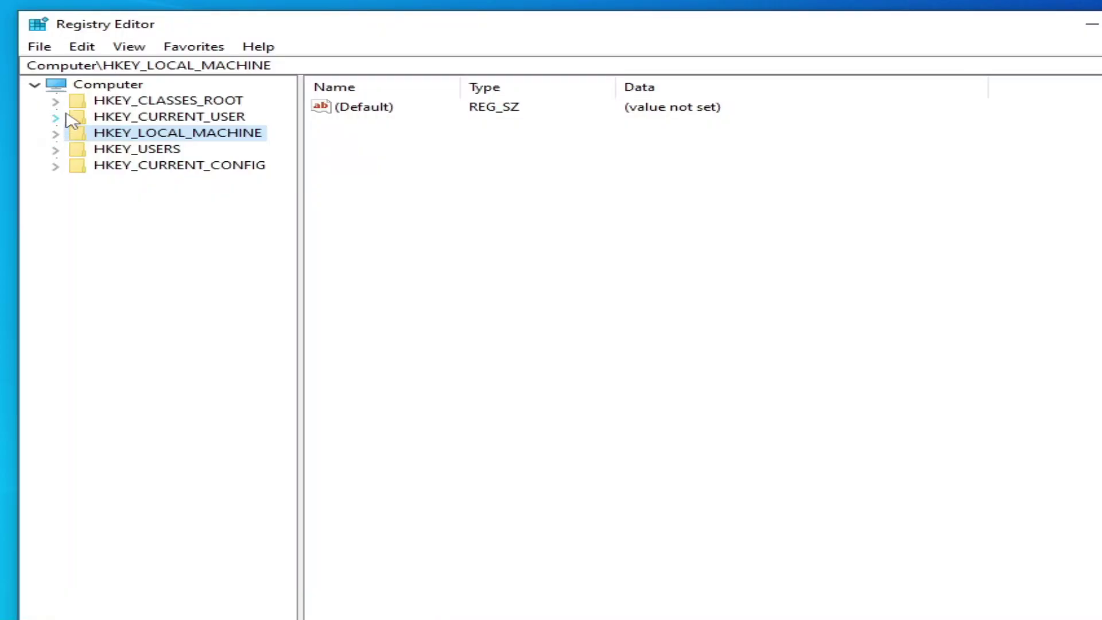
Check HKEY_CURRENT_USER\Software for Roblox keys, then collapse it
left_click(58, 117)
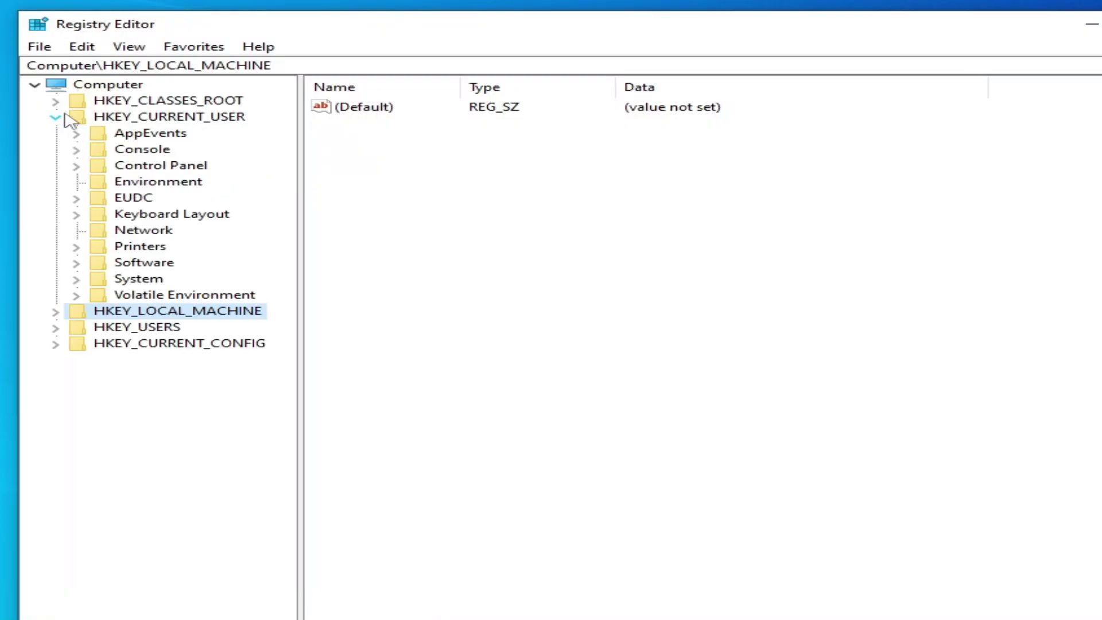
left_click(75, 263)
left_click_drag(284, 256, 298, 344)
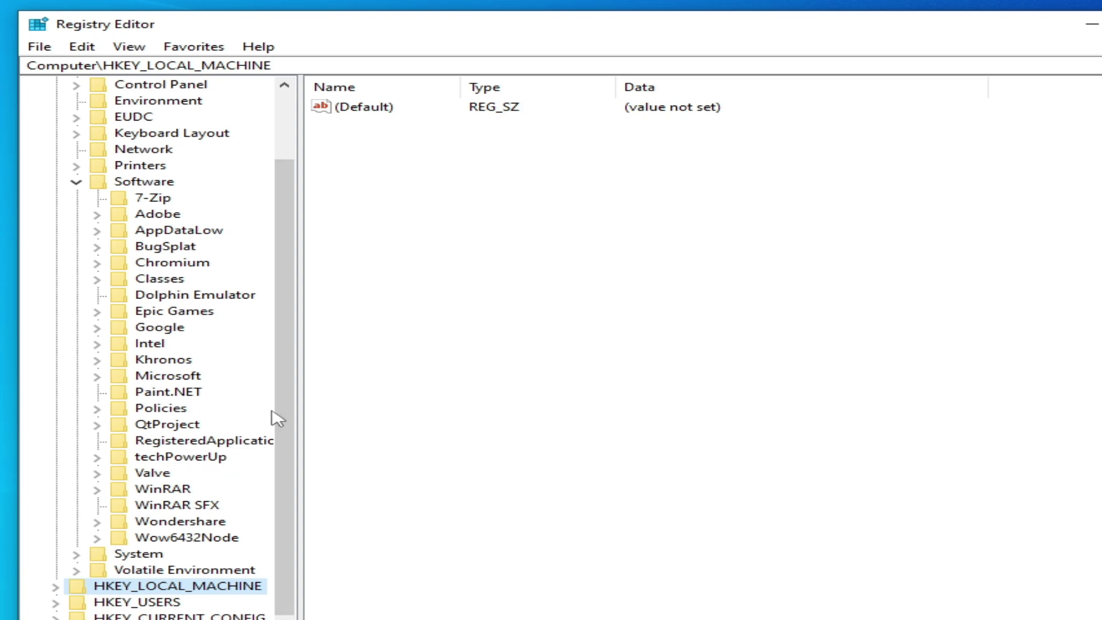
left_click(77, 182)
left_click(55, 117)
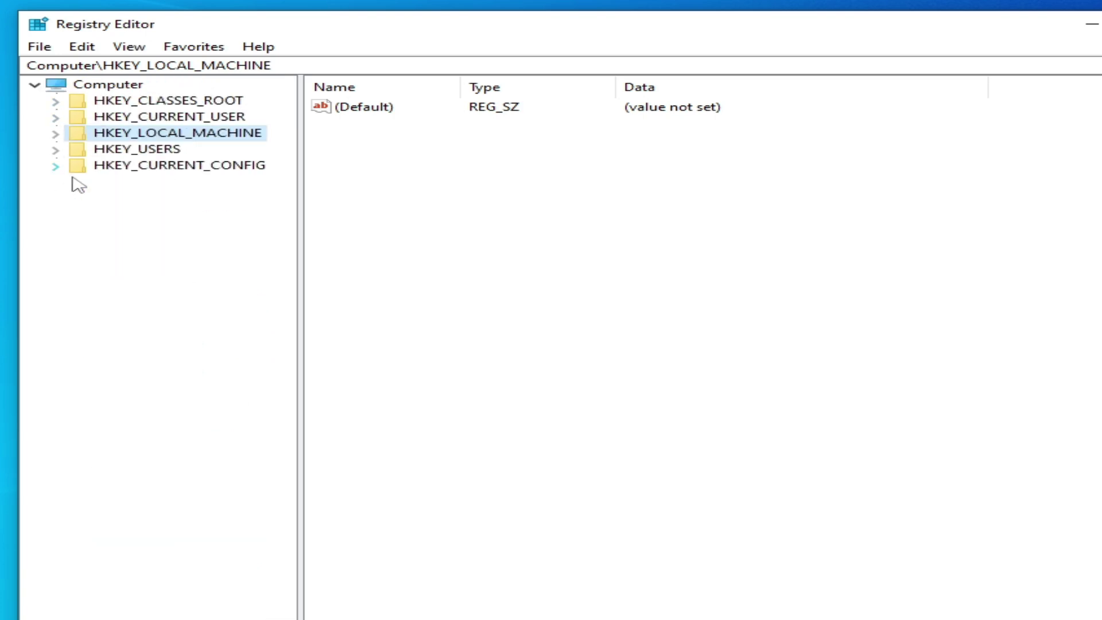
Check HKEY_LOCAL_MACHINE\SOFTWARE and WOW6432Node for Roblox keys, then collapse HKEY_LOCAL_MACHINE
left_click(56, 134)
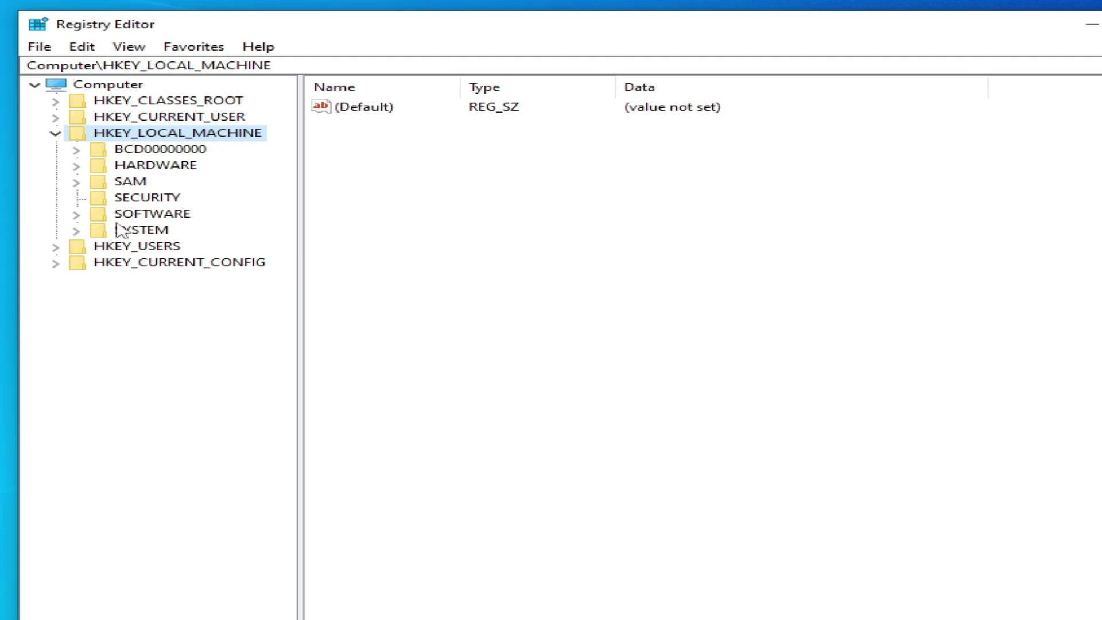
left_click(76, 215)
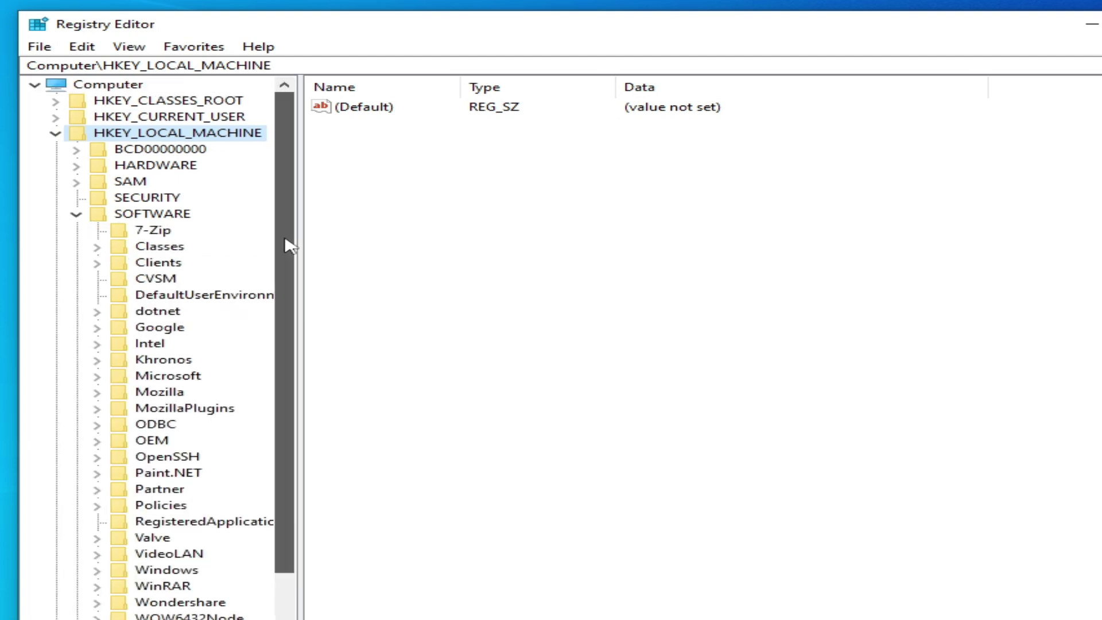
scroll(288, 244, "down", 1)
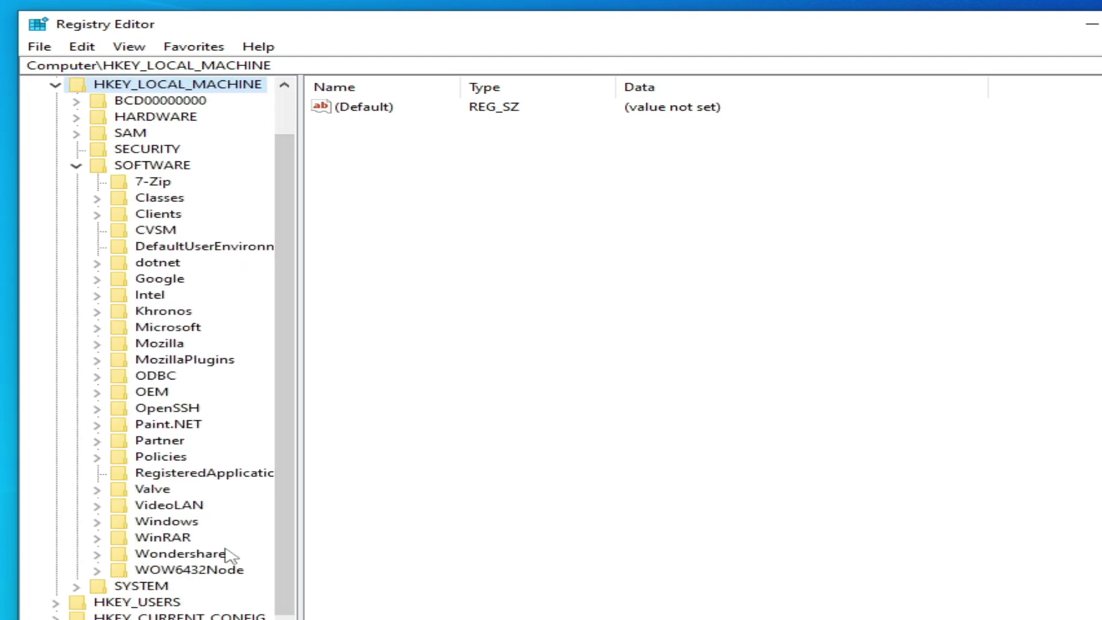
left_click(97, 570)
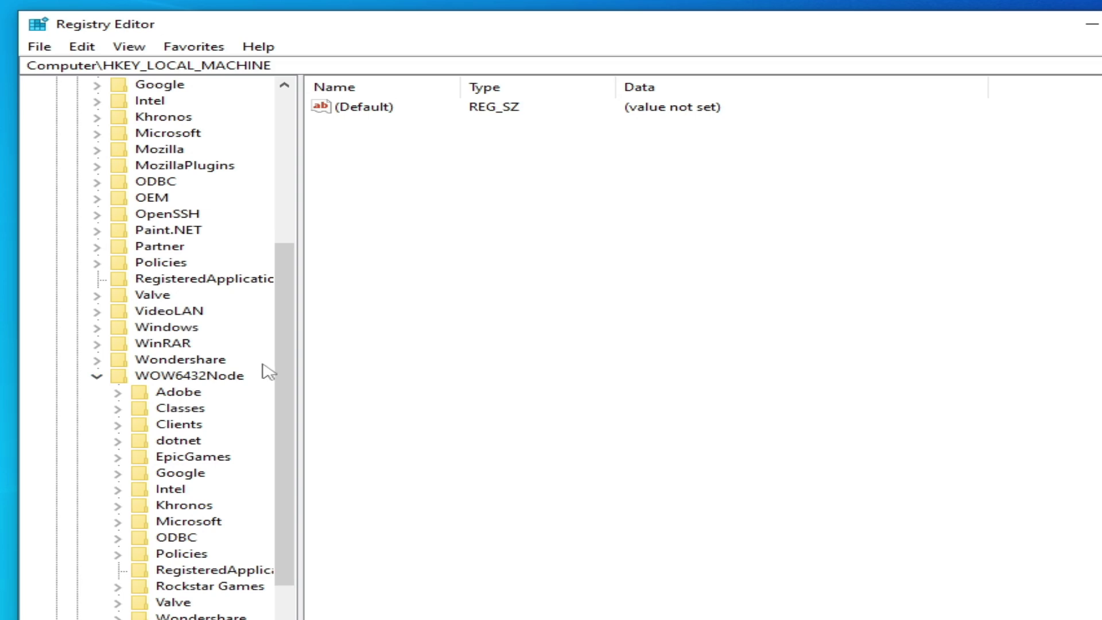
scroll(287, 364, "down", 1)
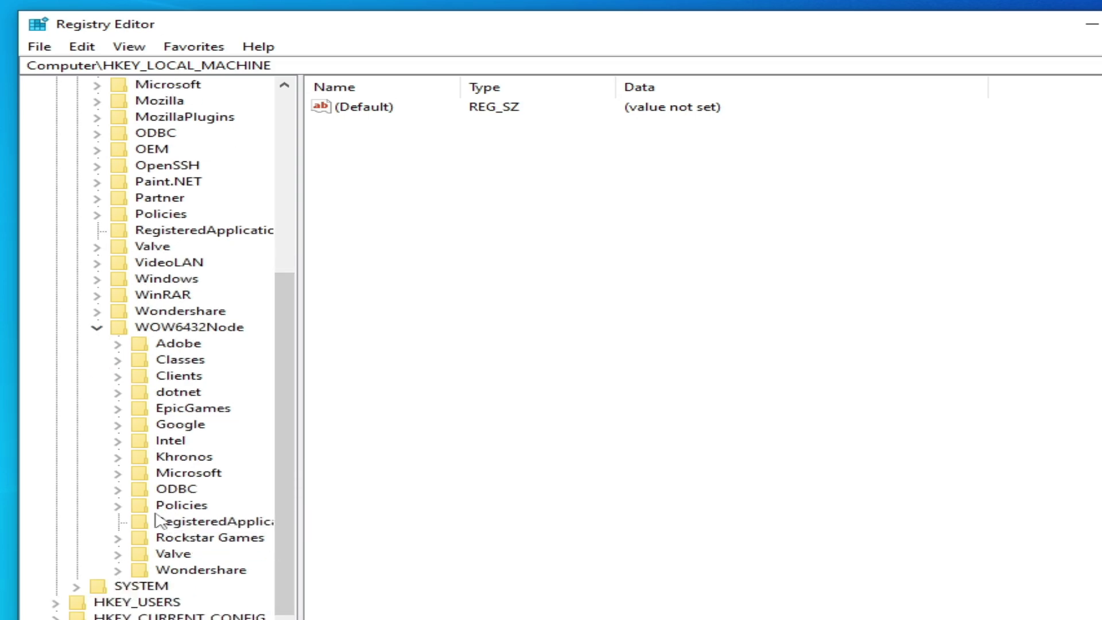
left_click_drag(283, 450, 288, 226)
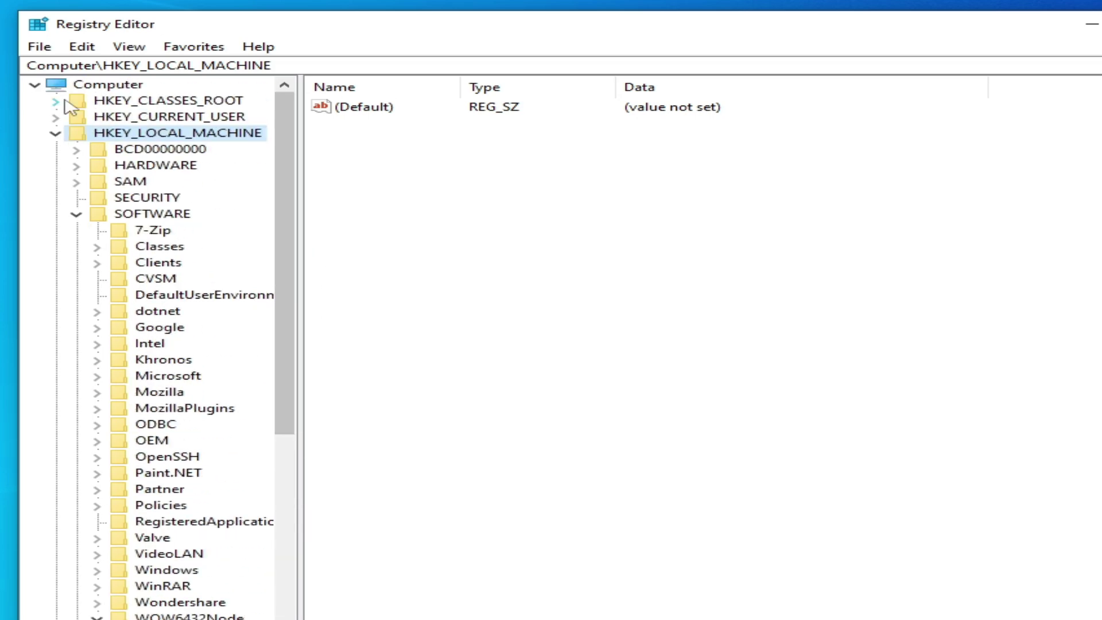
left_click(56, 135)
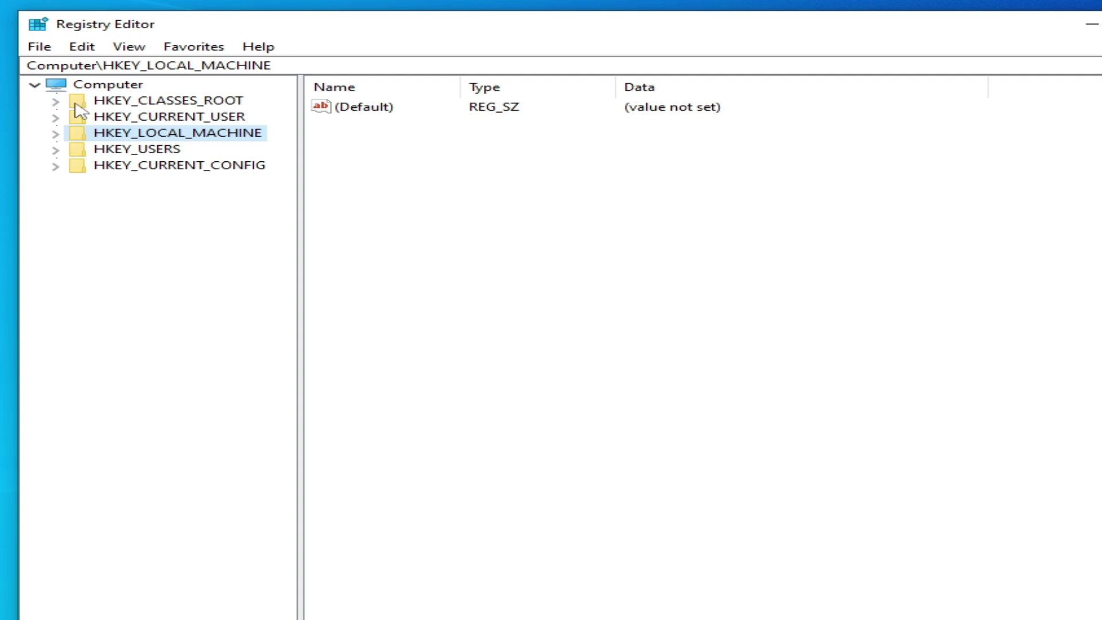
Scan HKEY_CLASSES_ROOT for Roblox keys and close Registry Editor
left_click(54, 101)
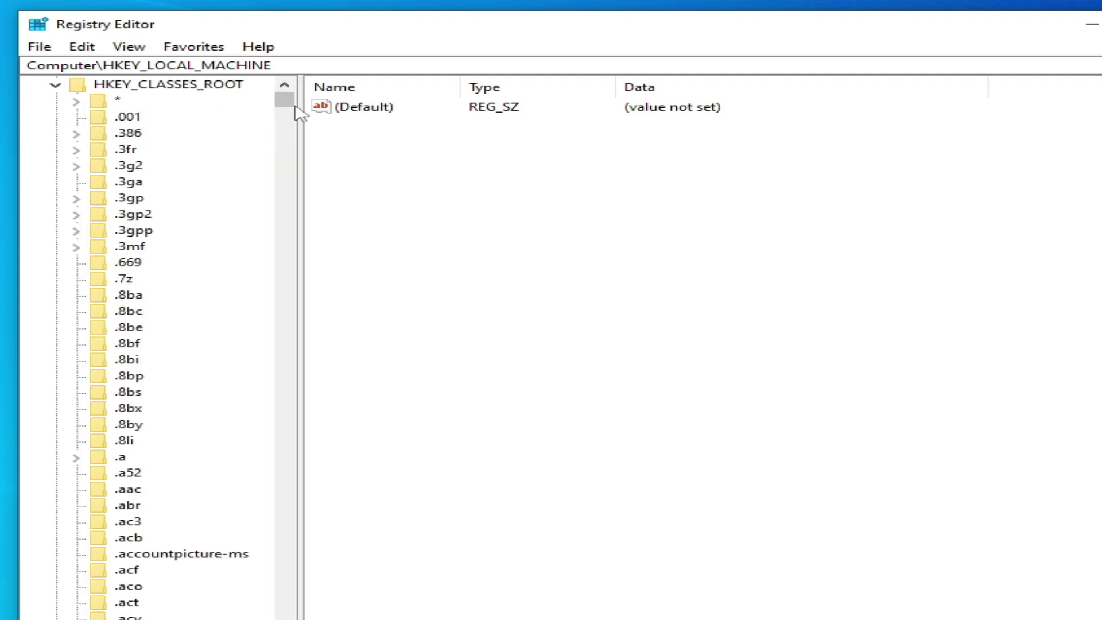
left_click_drag(283, 106, 297, 436)
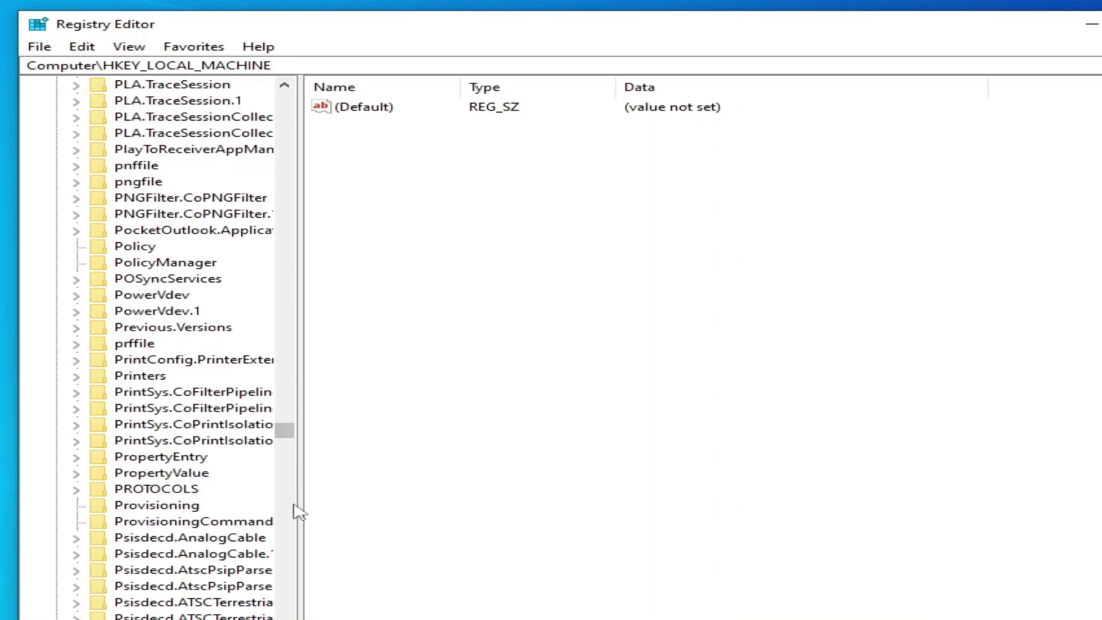
left_click(285, 618)
left_click_drag(284, 618, 284, 618)
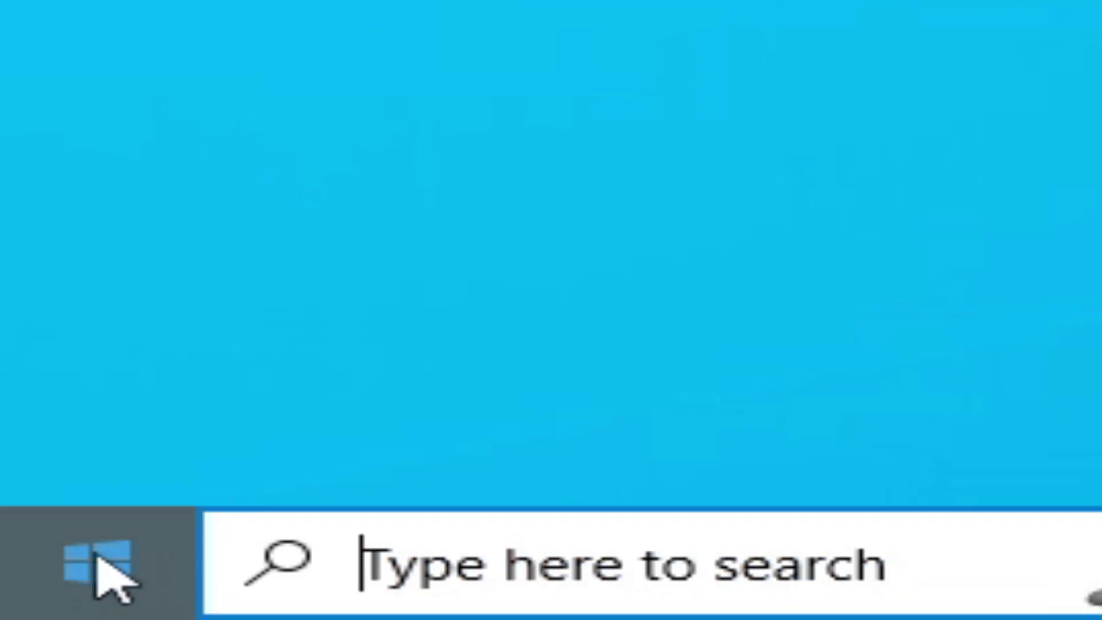
Restart the PC from the Start menu's power options, then go to Roblox's download page
left_click(101, 566)
left_click(99, 457)
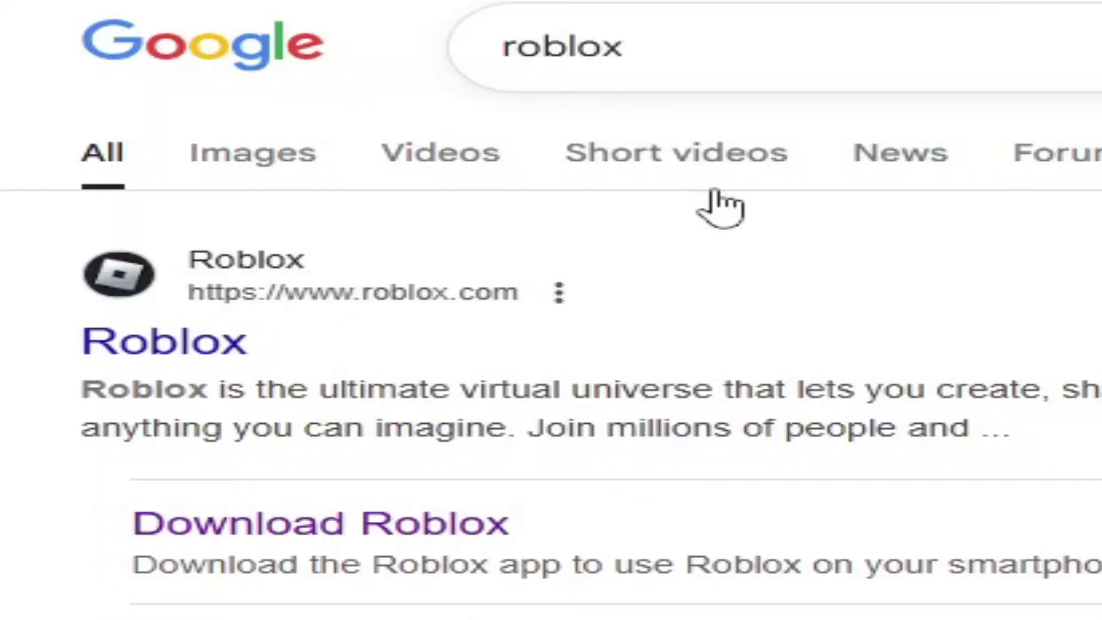
left_click(340, 533)
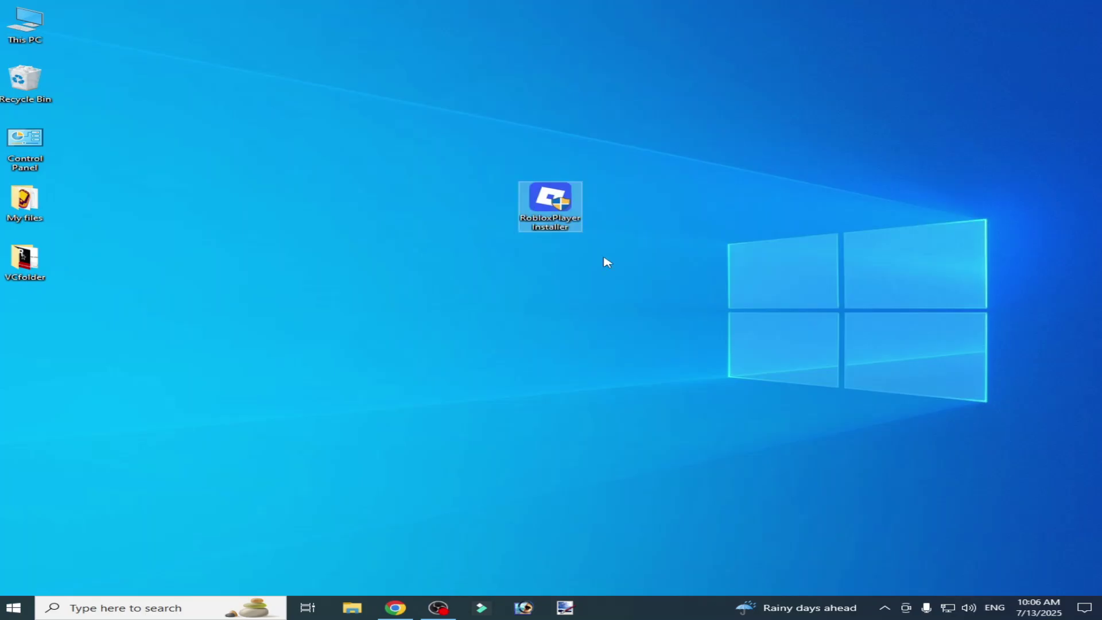
Bring up the context menu for the RobloxPlayerInstaller file on the desktop
left_click(545, 218)
right_click(544, 218)
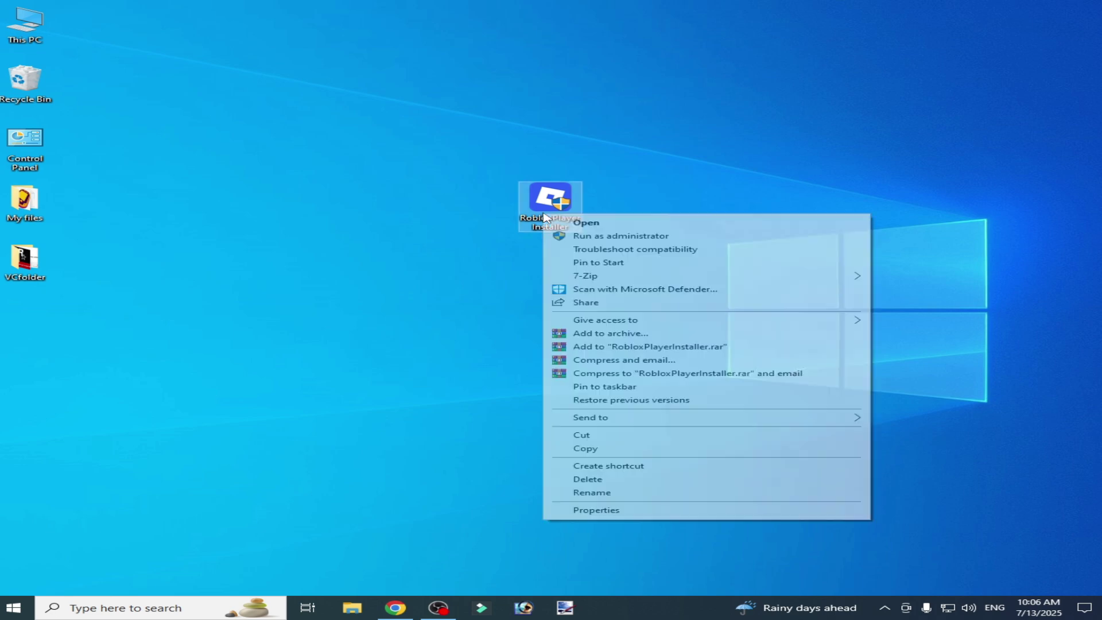